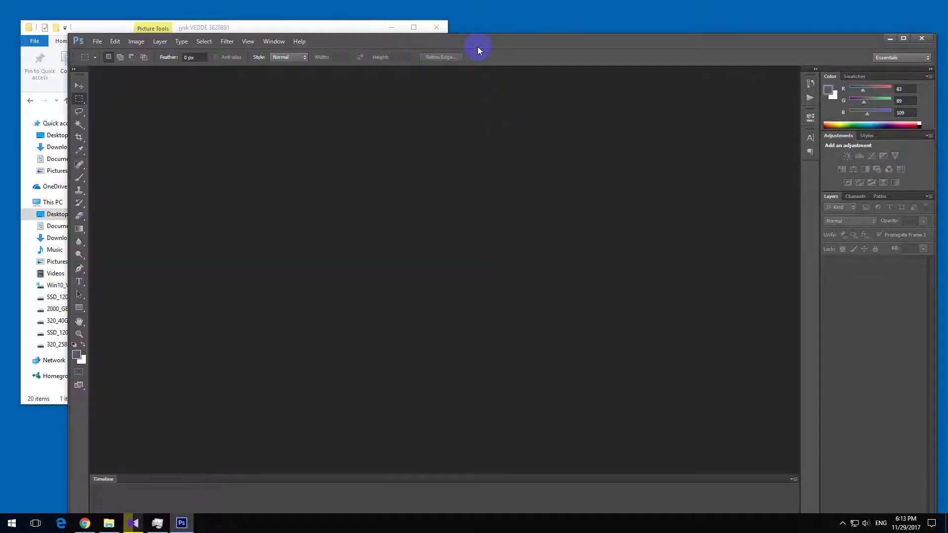
Confirm Photoshop is CS6 (version 13.0) via About Photoshop, then return to the scanned-pages folder
click(299, 42)
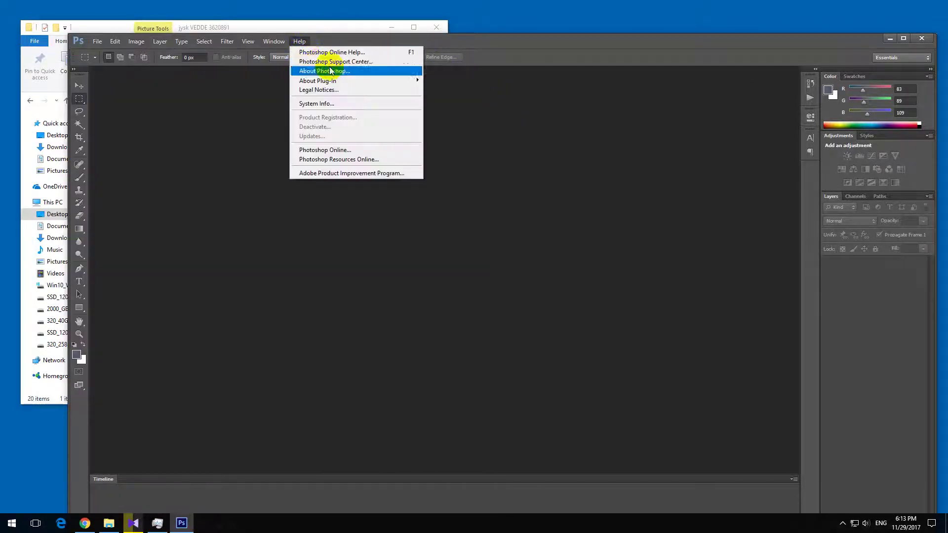
click(352, 100)
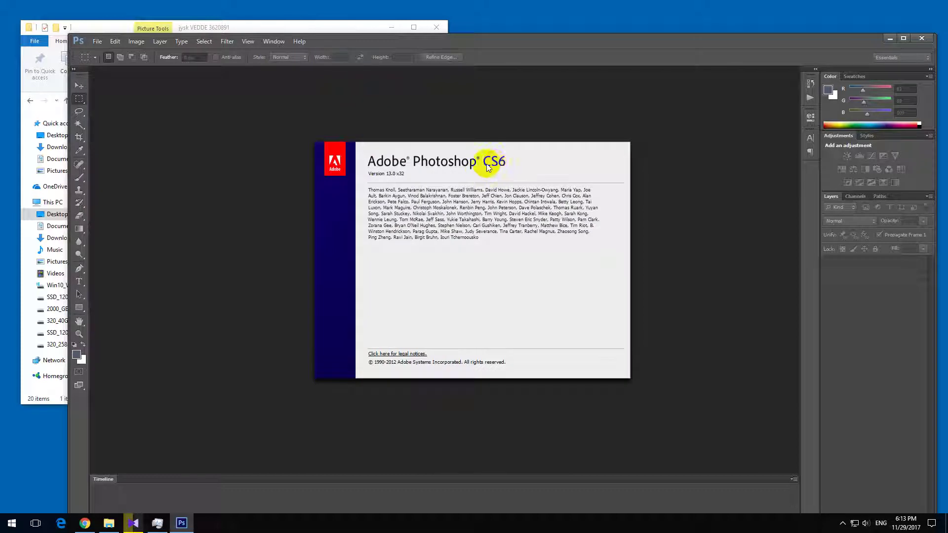
click(127, 27)
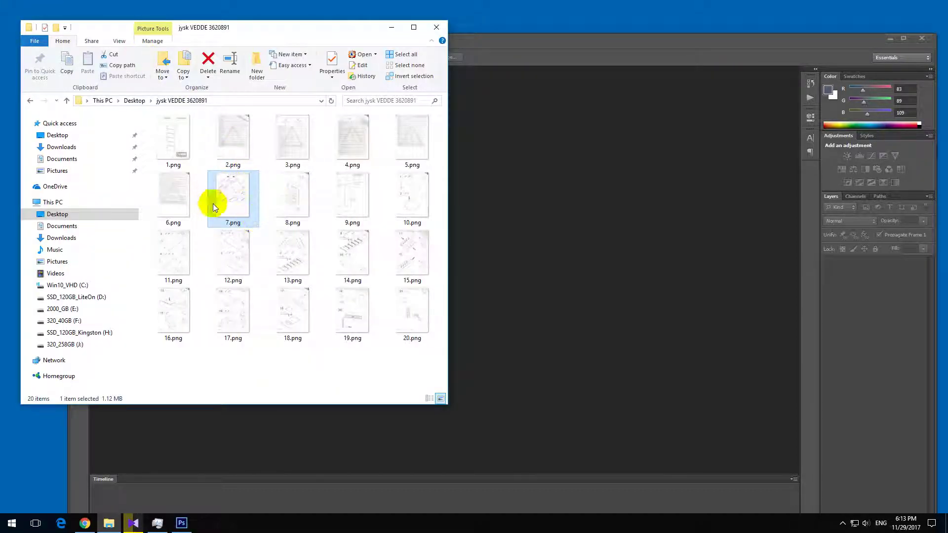
double_click(234, 244)
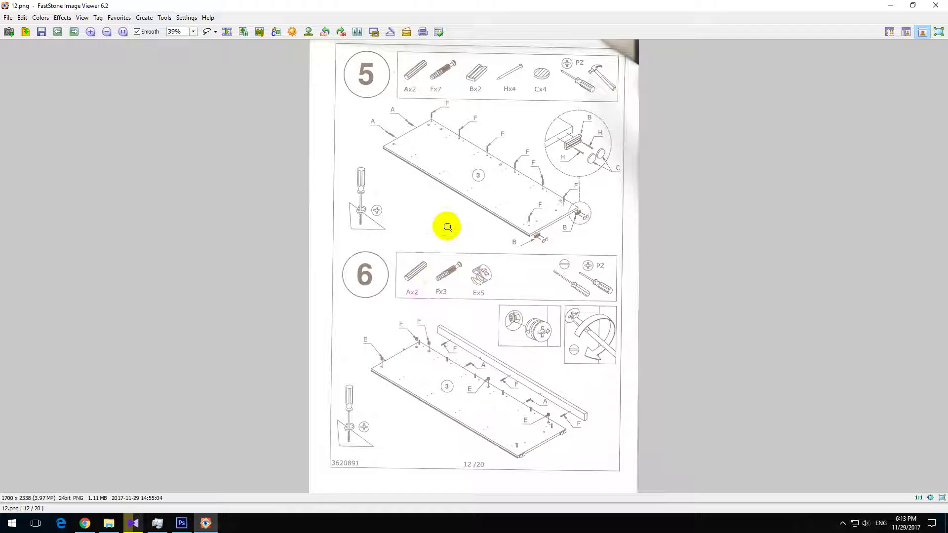
click(934, 7)
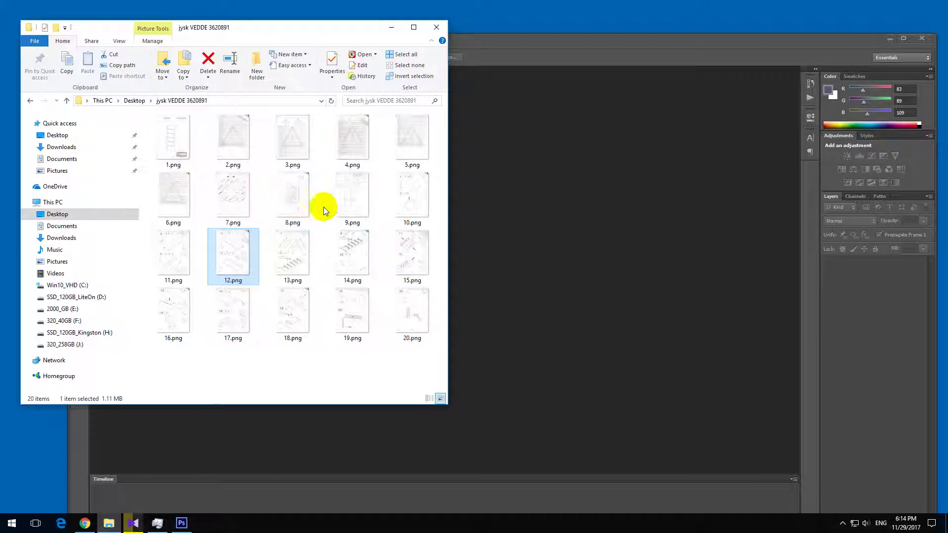
Maximize Photoshop and open 1.png from the jysk VEDDE 3620891 folder
click(508, 58)
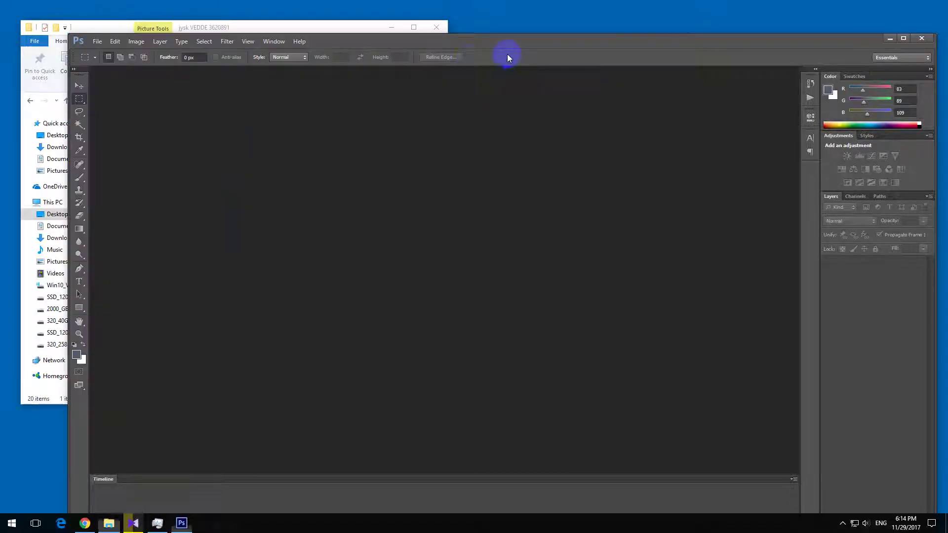
double_click(322, 45)
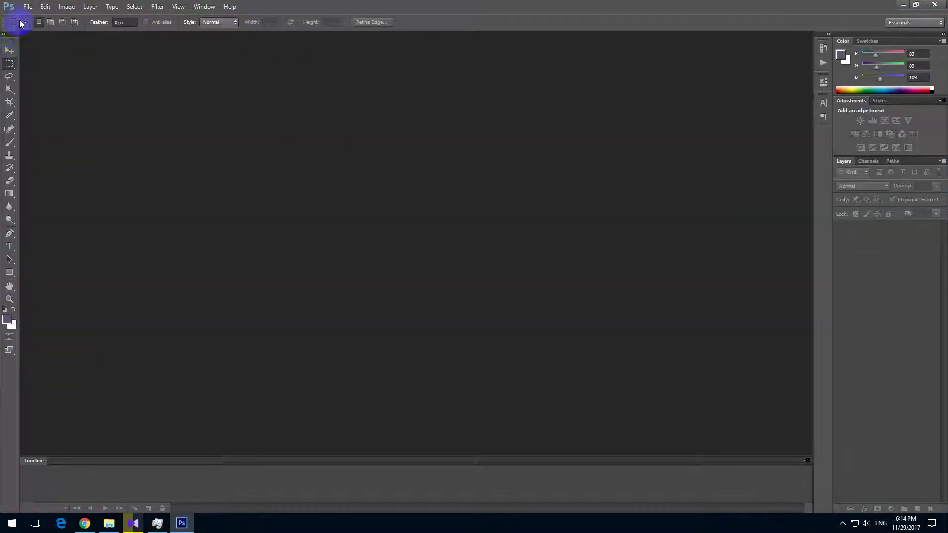
click(28, 7)
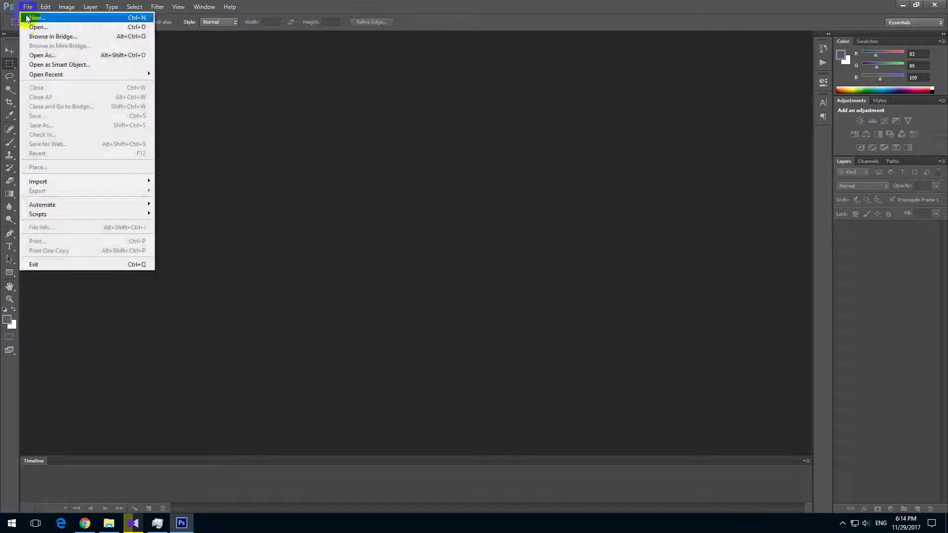
click(57, 30)
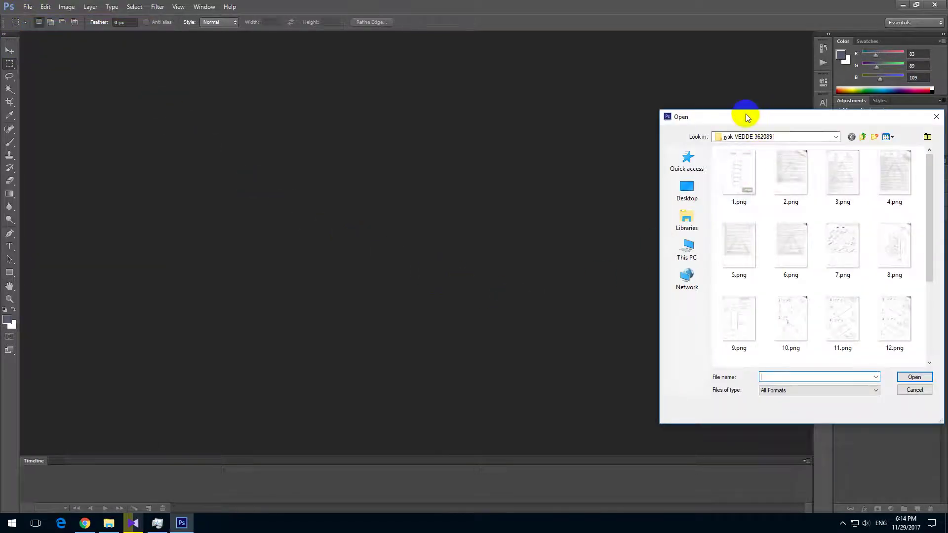
drag(744, 113, 384, 105)
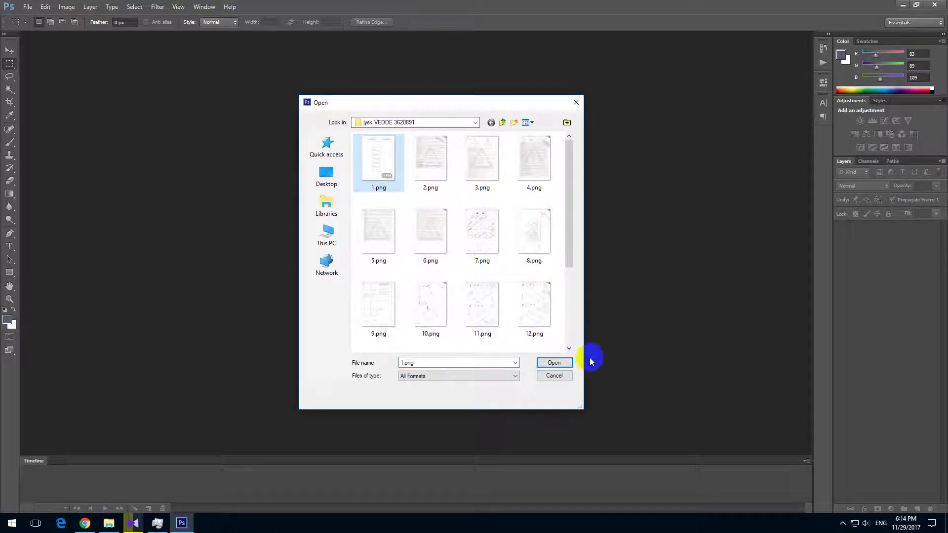
click(555, 363)
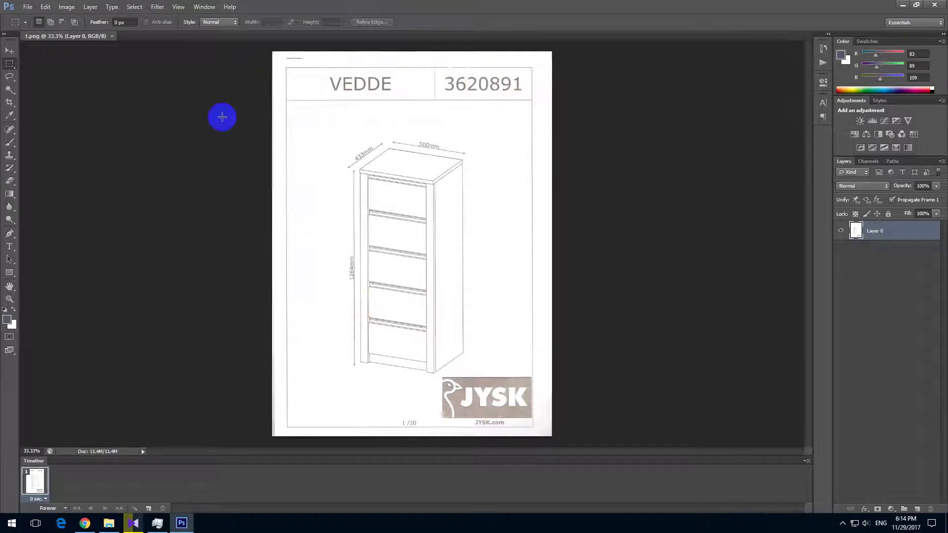
Show the Actions panel and start a new action named Levels in Default Actions
click(200, 7)
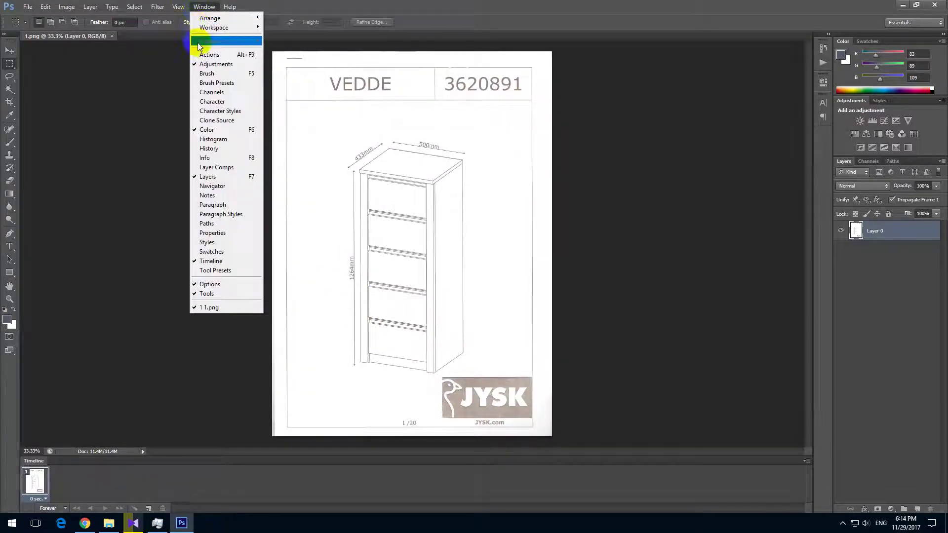
click(230, 56)
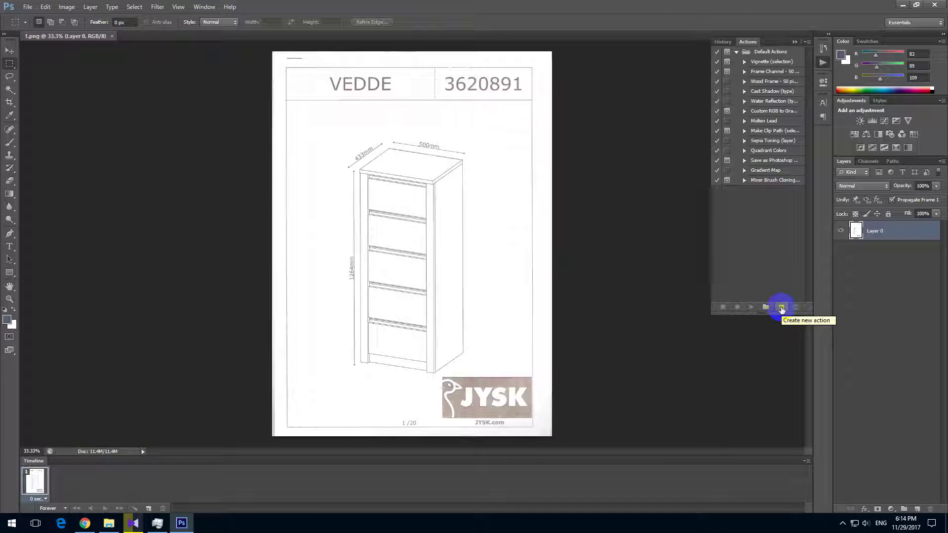
click(782, 308)
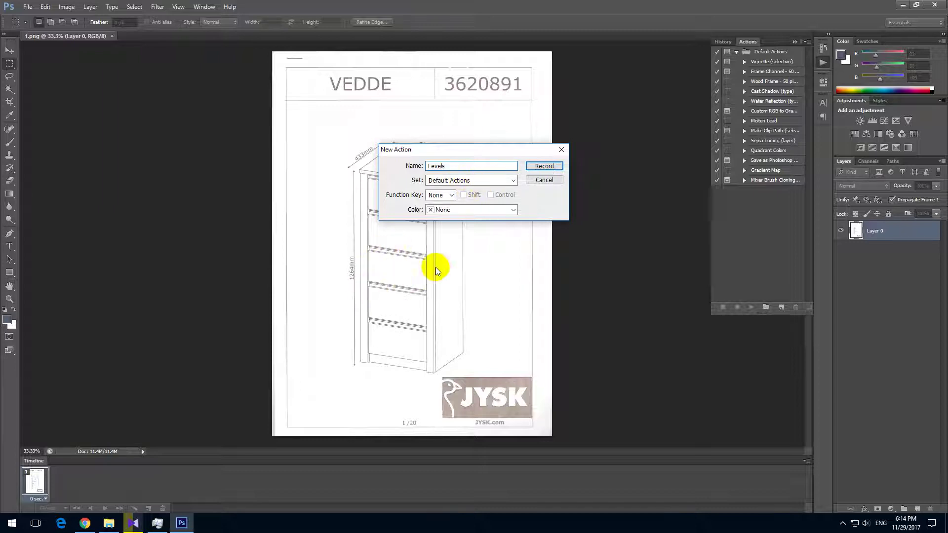
Start recording and set the Levels black input slider to 145
click(544, 167)
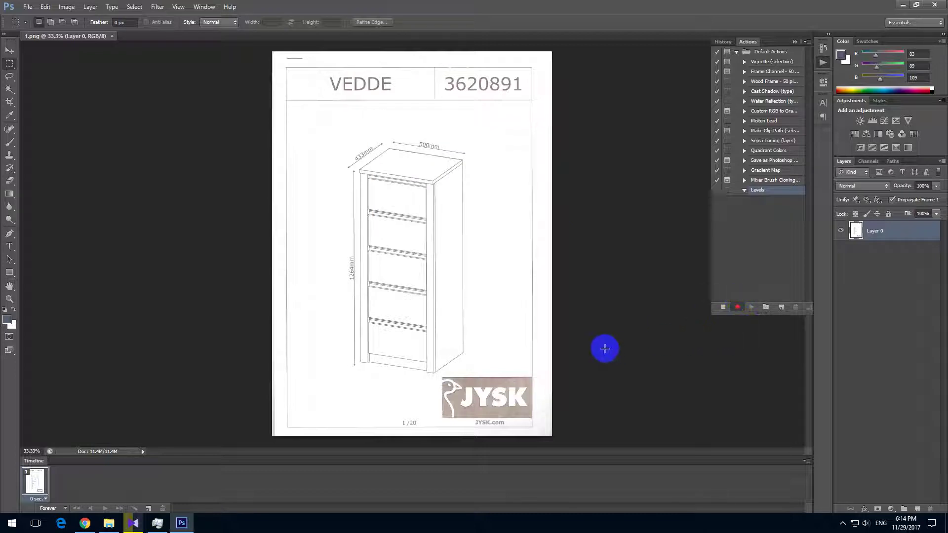
click(67, 9)
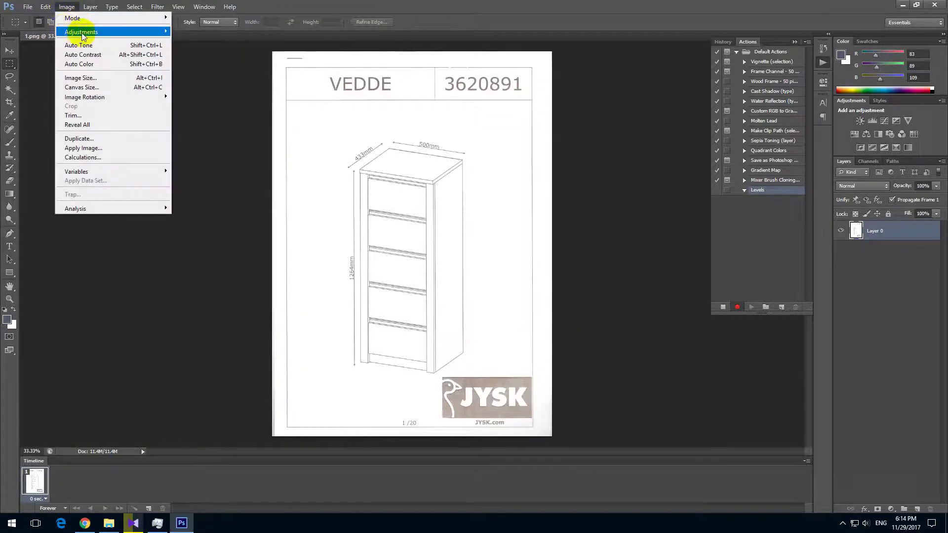
mouse_move(105, 34)
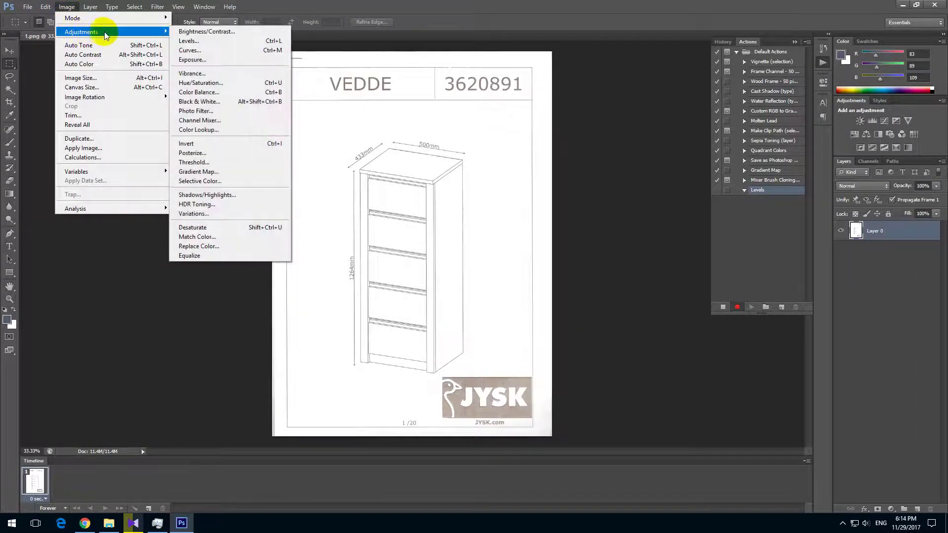
click(216, 44)
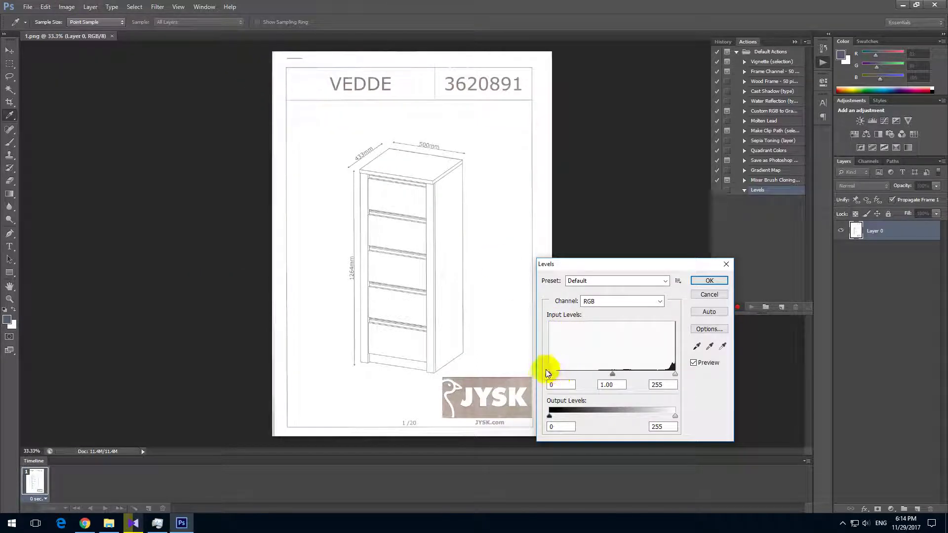
drag(550, 375, 621, 375)
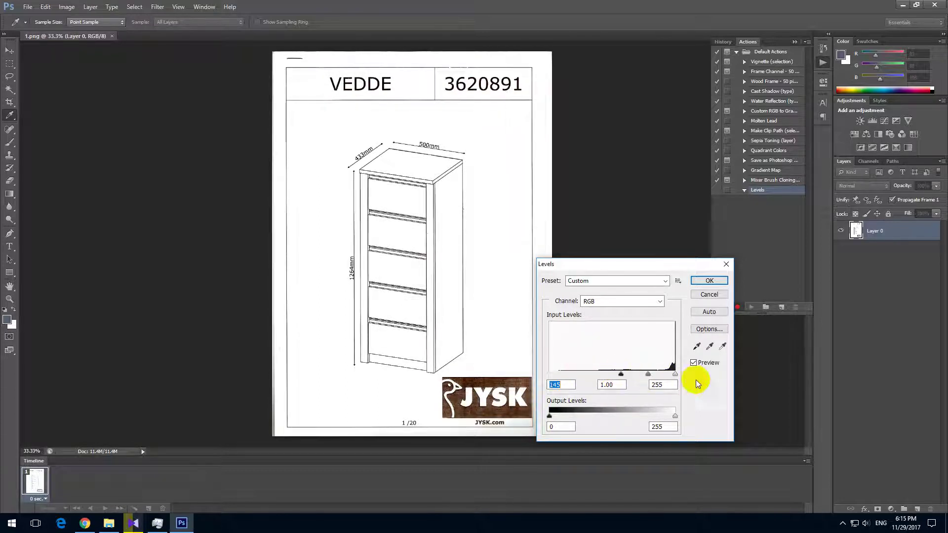
drag(633, 264, 665, 265)
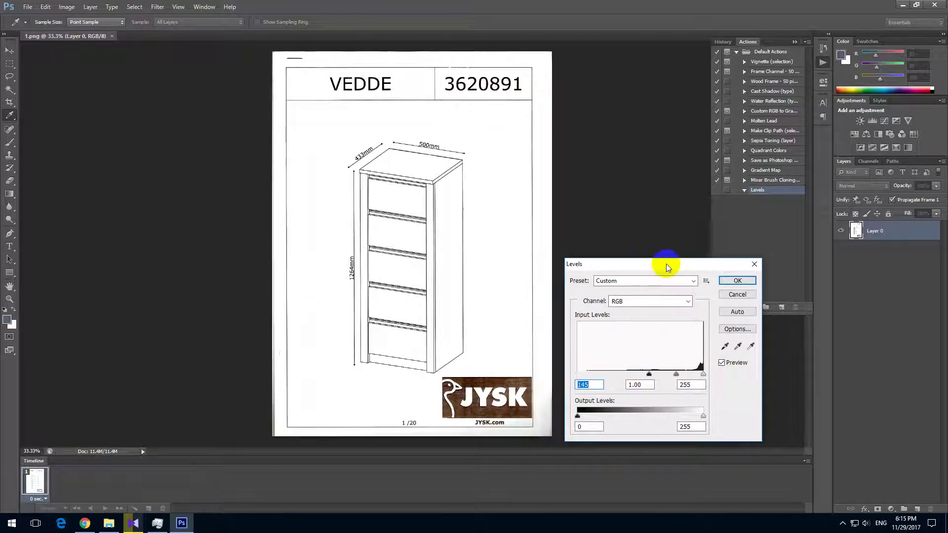
Compare the darkened page with the original via Preview, then apply the Levels adjustment
click(736, 363)
click(735, 364)
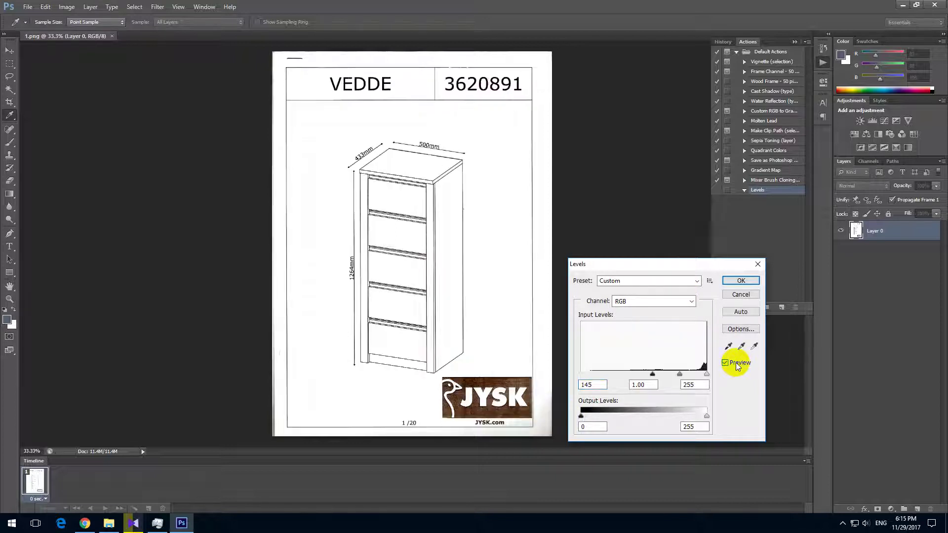
click(735, 363)
click(735, 362)
click(736, 362)
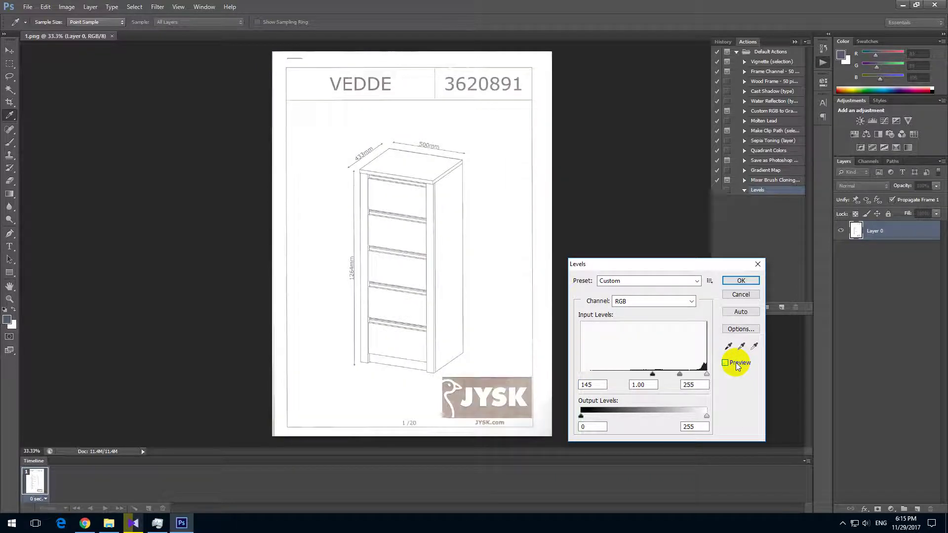
click(736, 363)
click(736, 363)
click(736, 363)
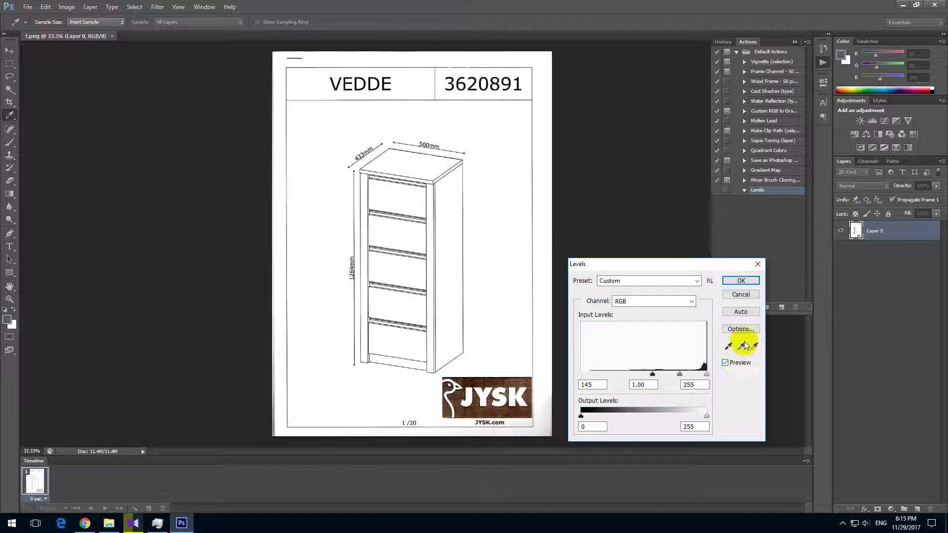
click(741, 281)
key(m)
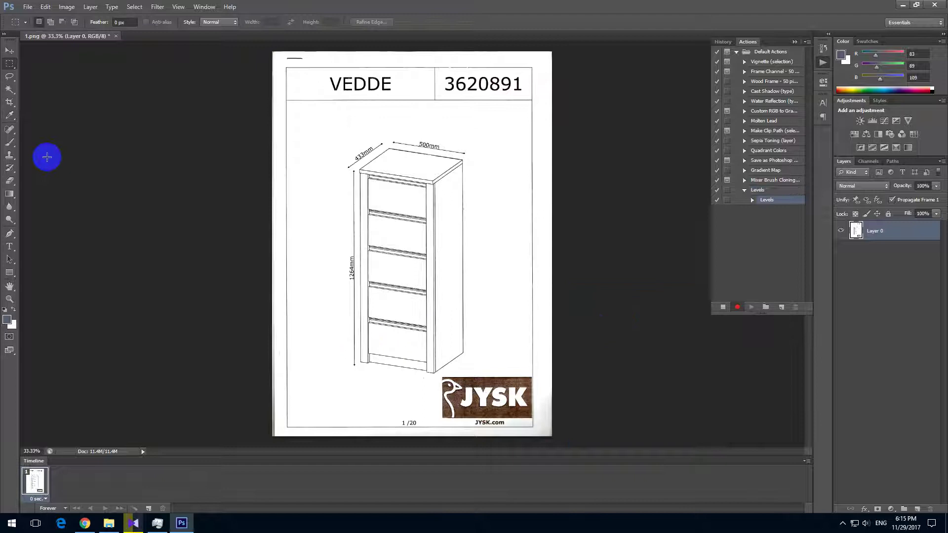
Save a PNG copy of 1.png into a newly created New folder inside jysk VEDDE 3620891
click(28, 7)
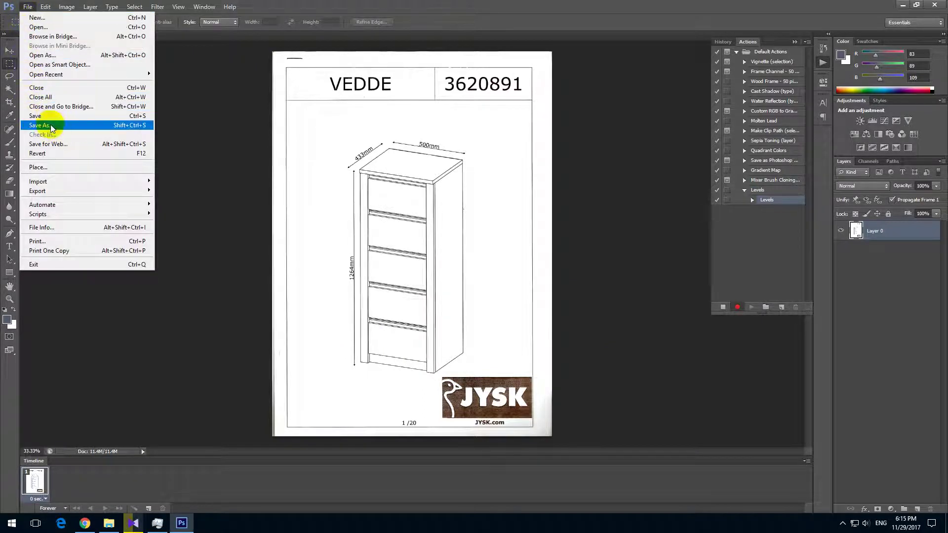
click(75, 128)
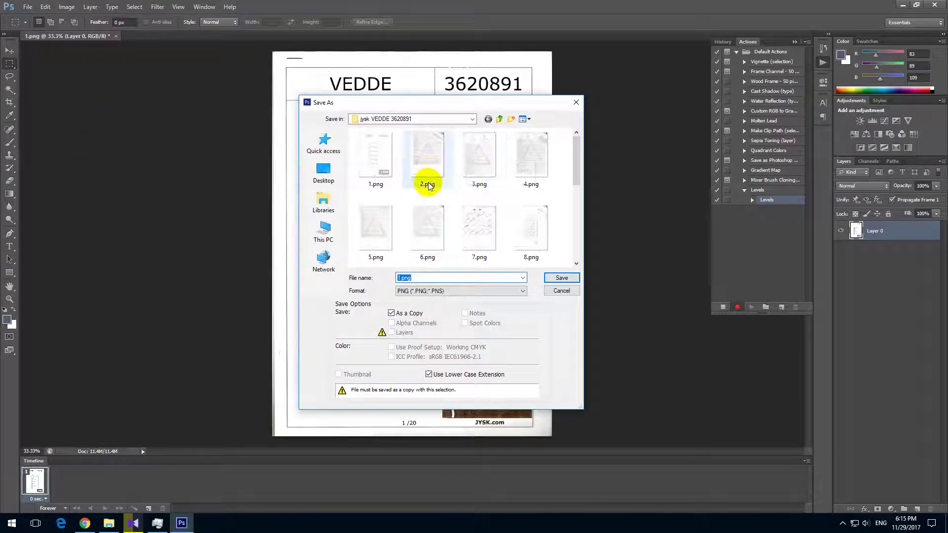
click(511, 120)
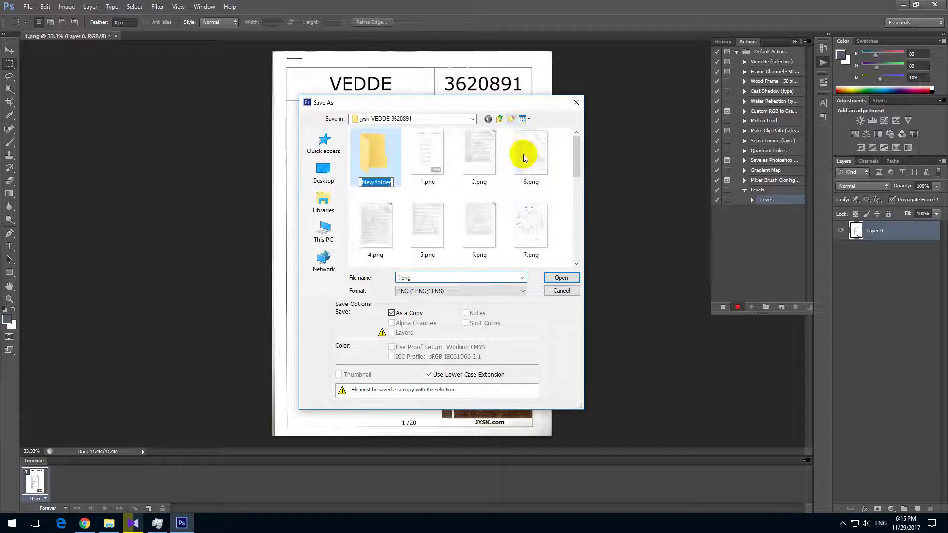
click(423, 164)
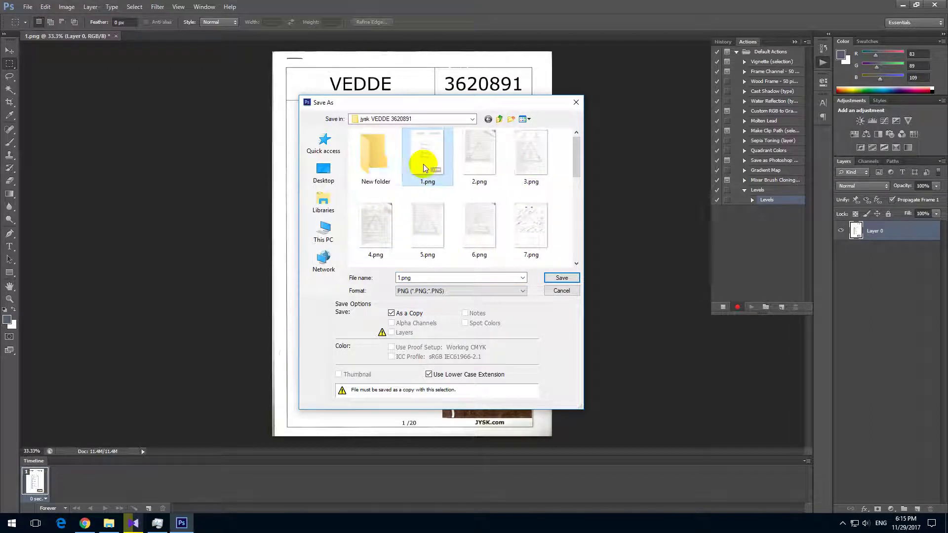
double_click(378, 156)
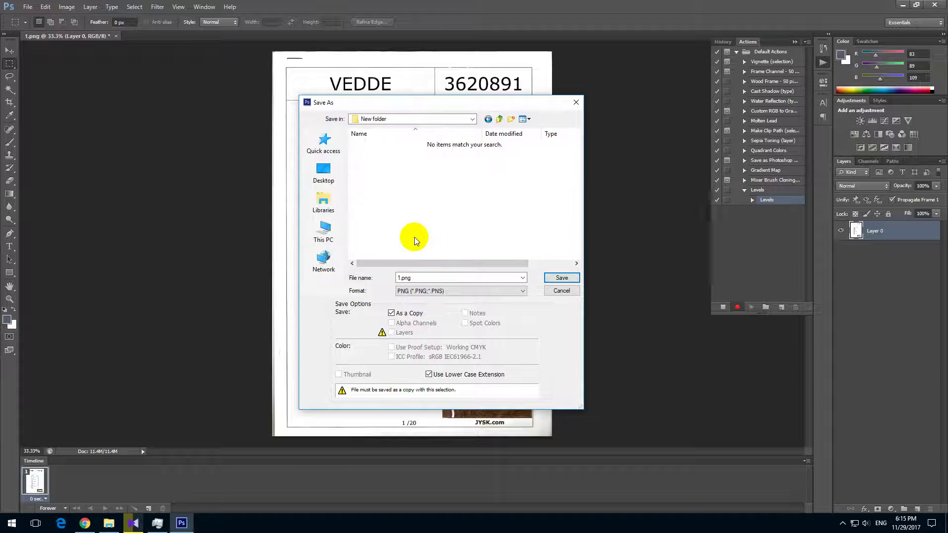
click(498, 291)
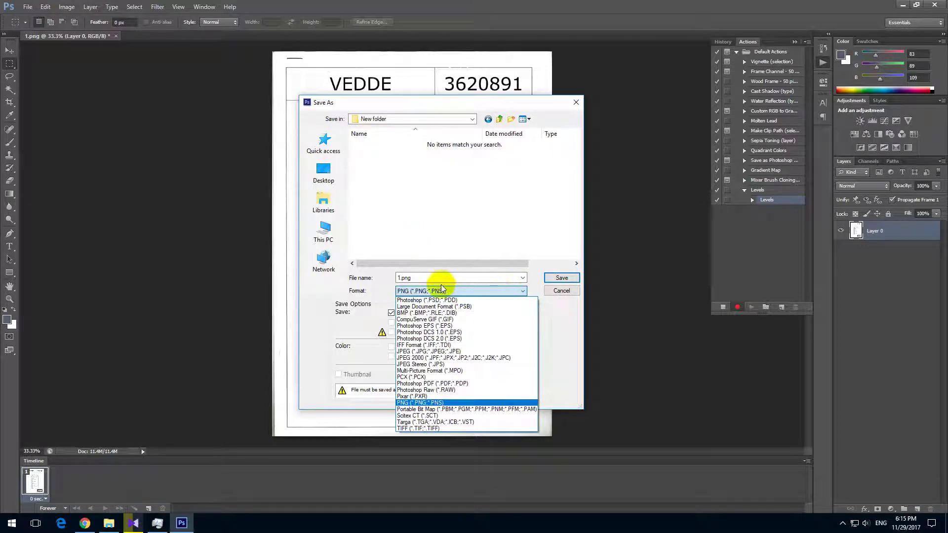
click(531, 277)
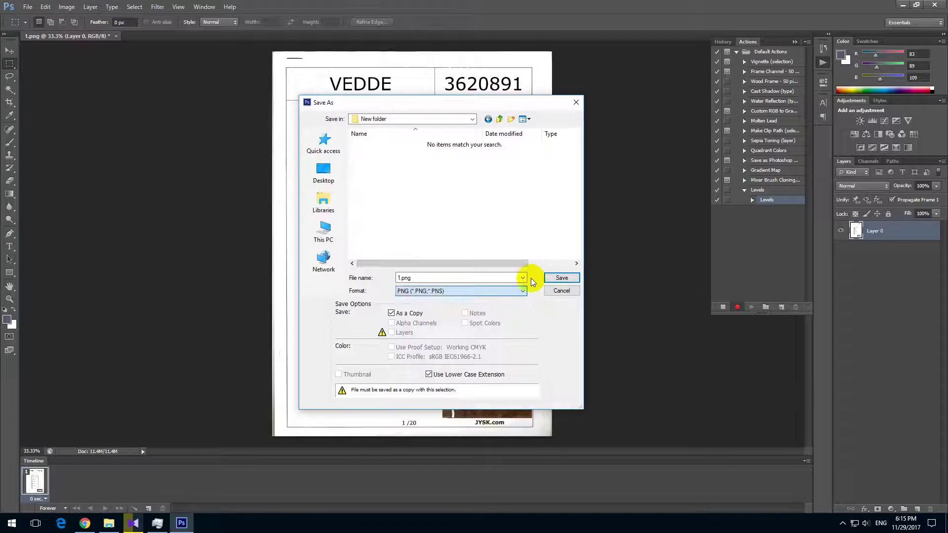
click(558, 279)
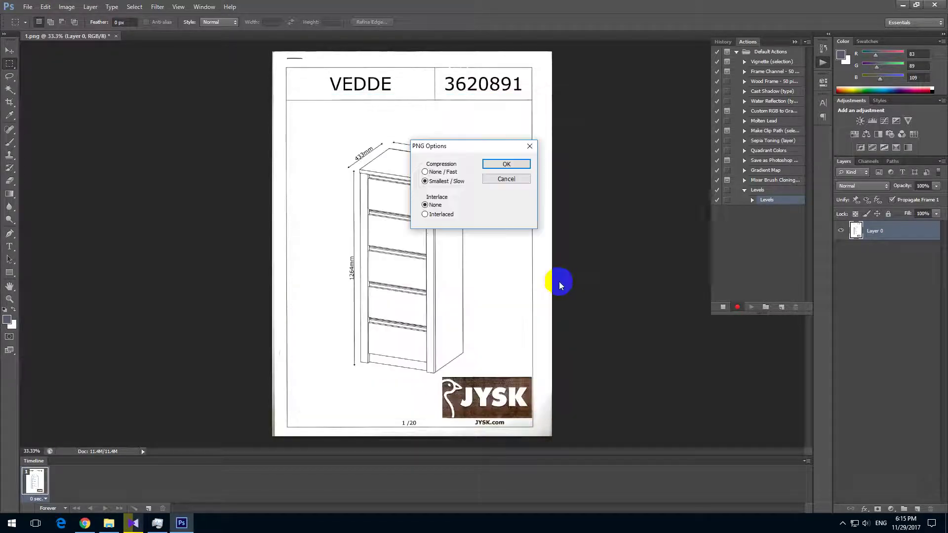
Accept the PNG options, stop recording the Levels action, and close 1.png without saving
click(507, 164)
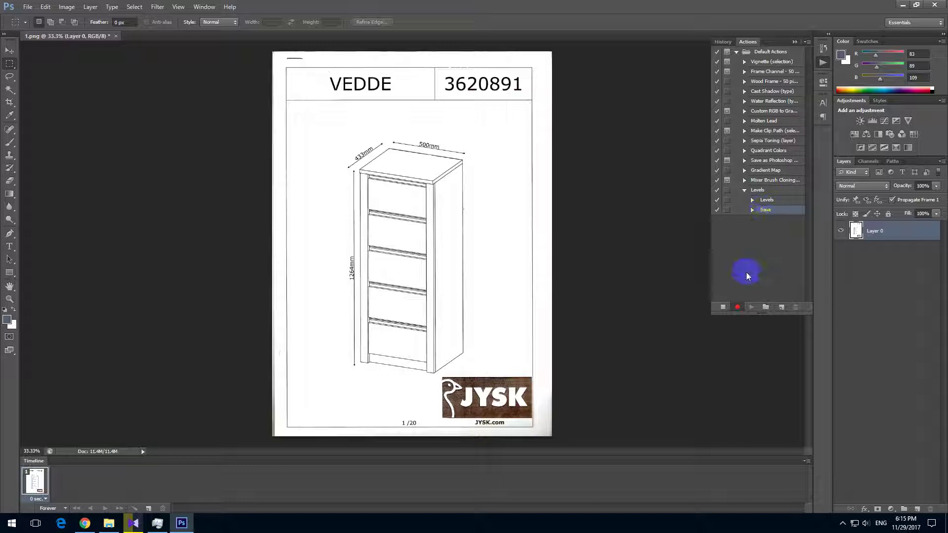
click(724, 307)
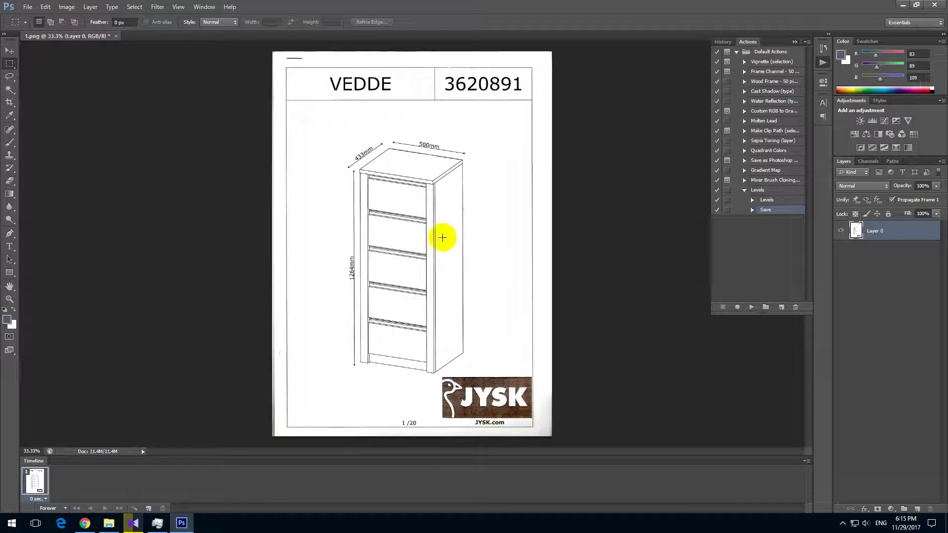
click(116, 36)
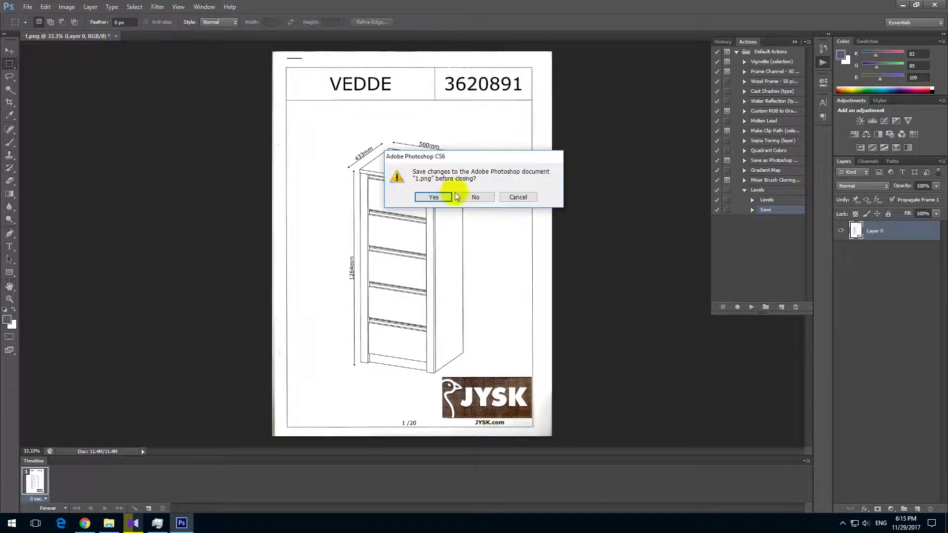
click(477, 198)
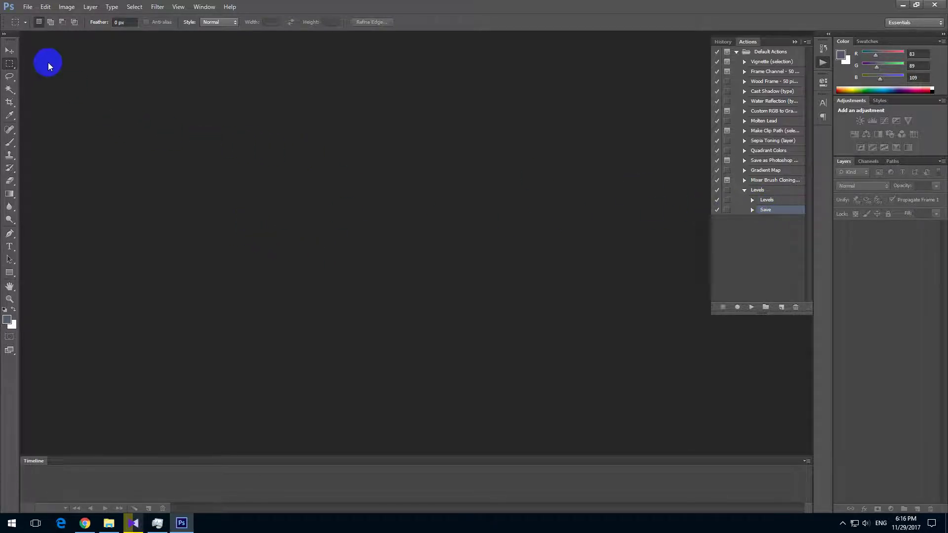
click(28, 7)
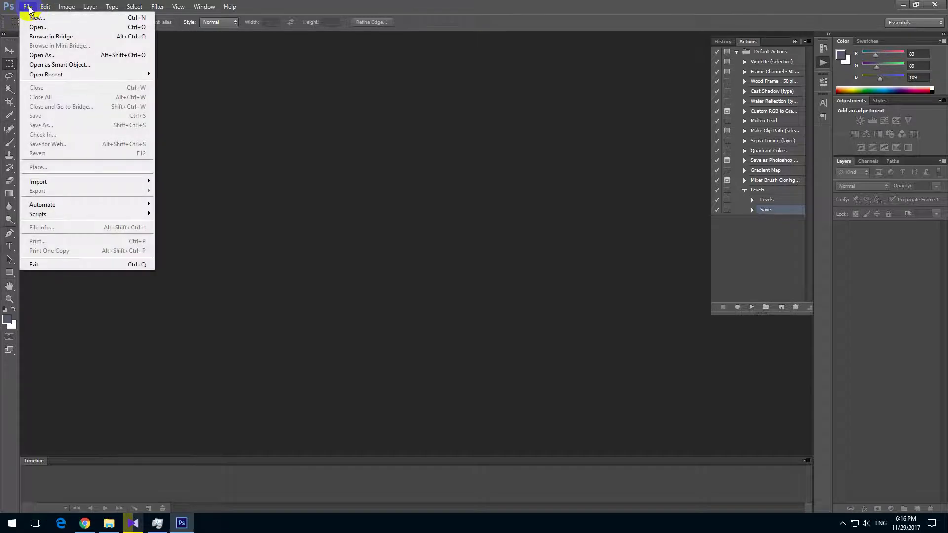
mouse_move(135, 205)
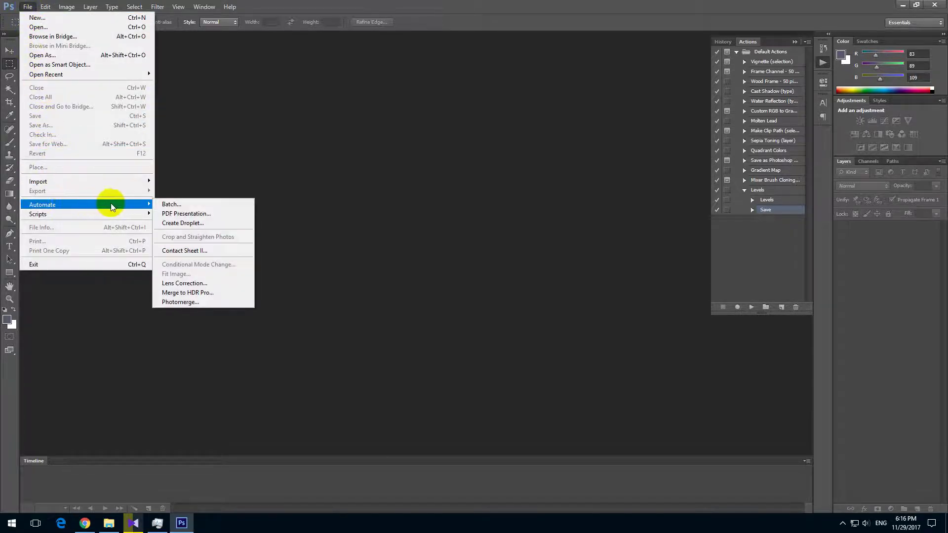
Set up a Batch run with the jysk VEDDE 3620891 folder as its source
click(198, 206)
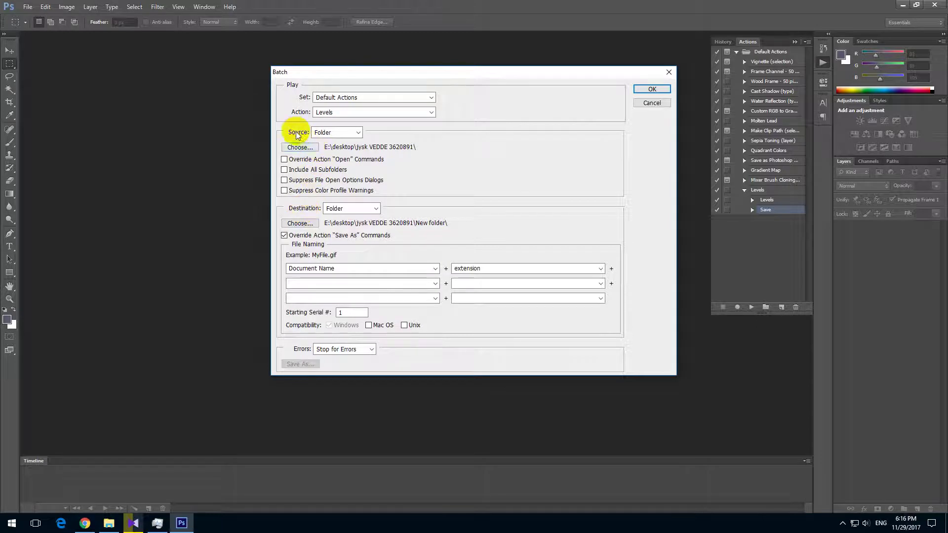
click(338, 132)
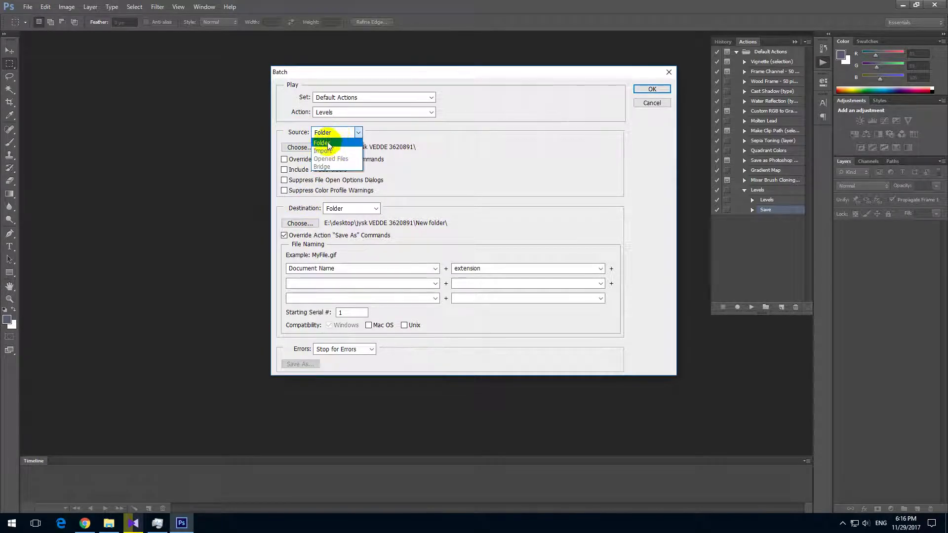
click(328, 144)
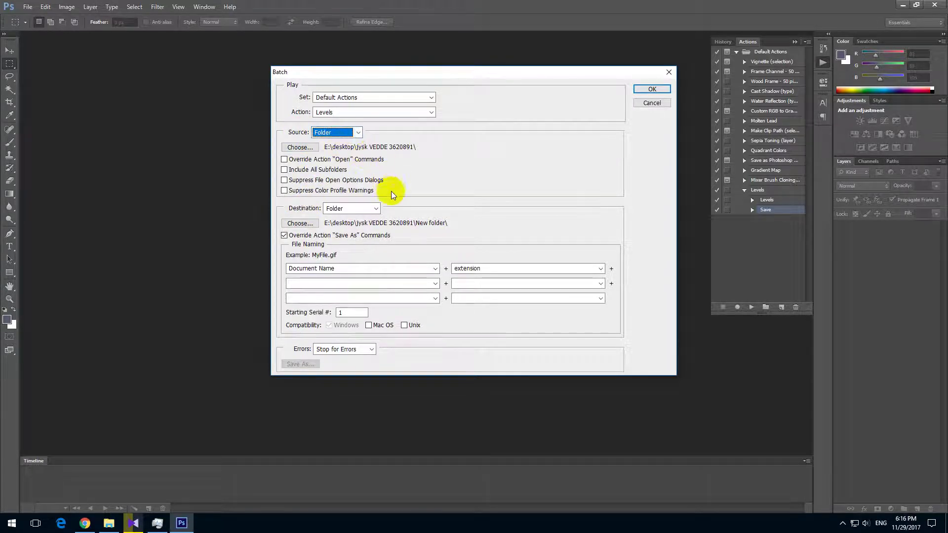
click(299, 147)
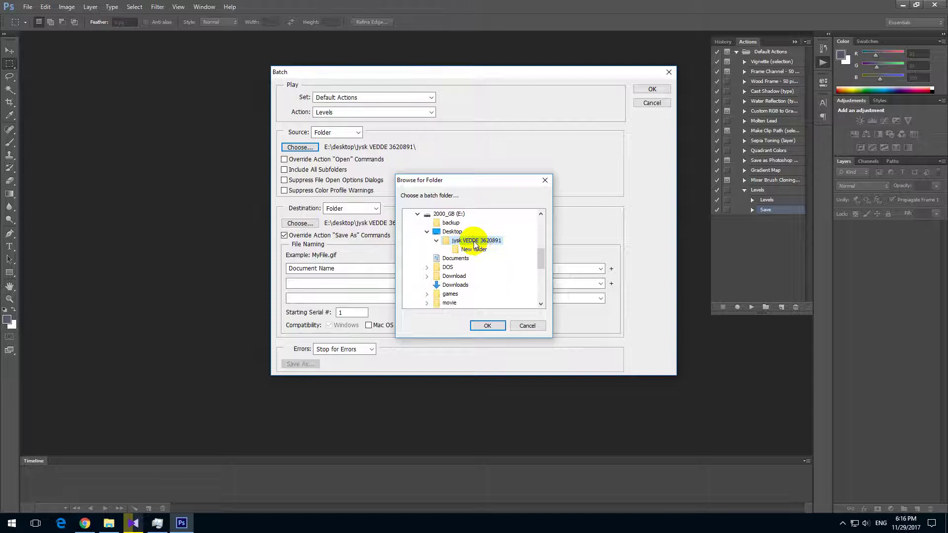
click(492, 327)
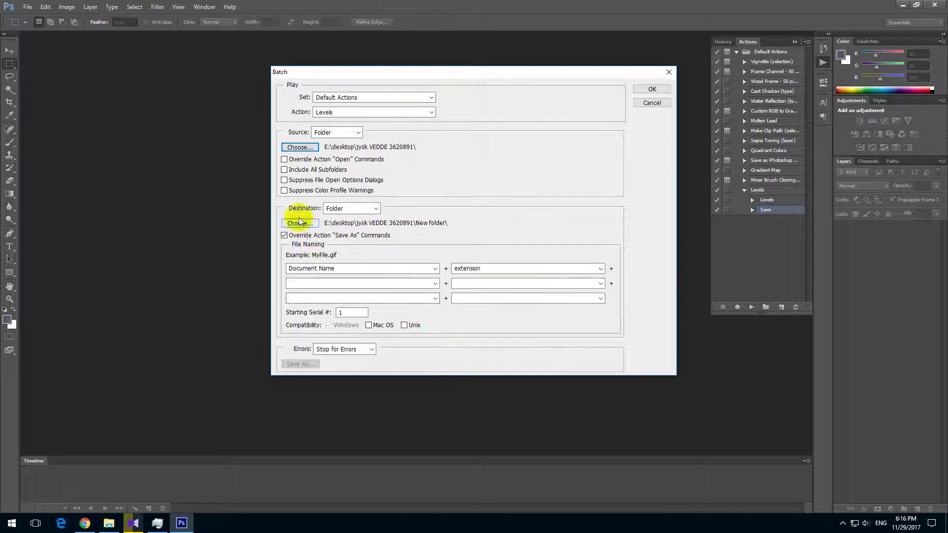
Set the batch destination to New folder, override the action's Save As commands, and run it
click(340, 207)
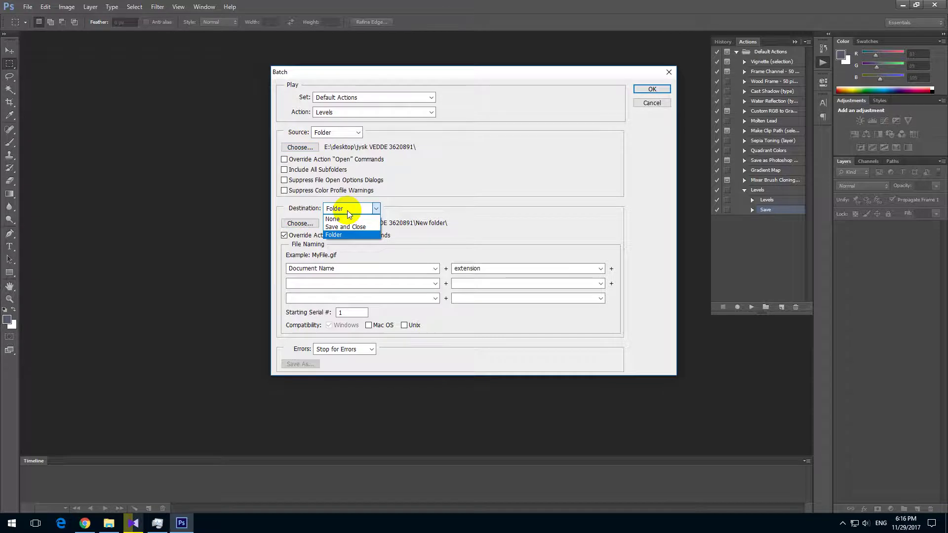
click(331, 235)
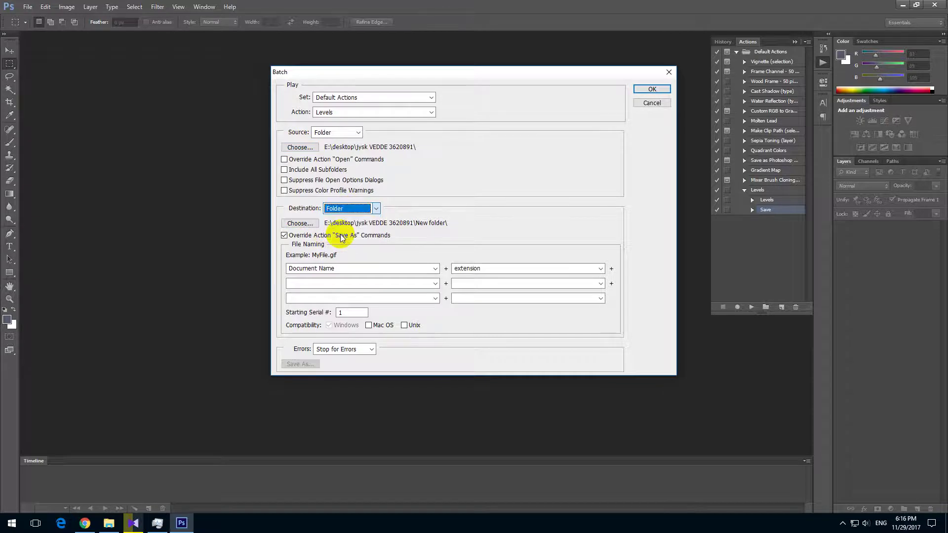
click(302, 226)
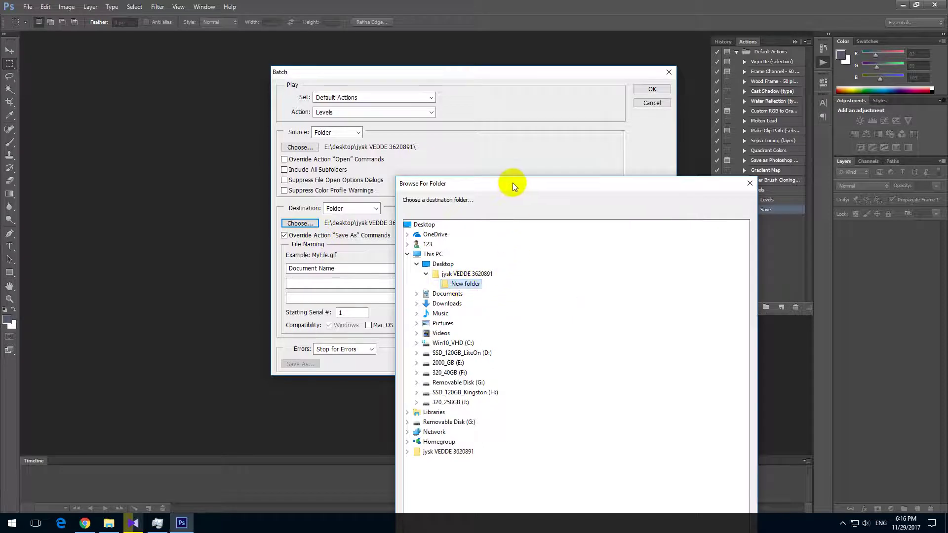
drag(513, 183, 531, 65)
click(710, 458)
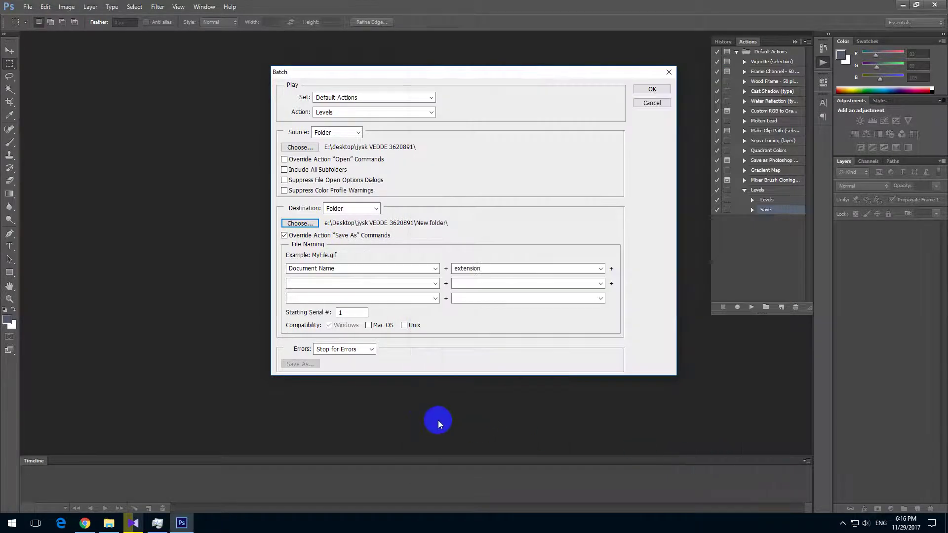
click(315, 237)
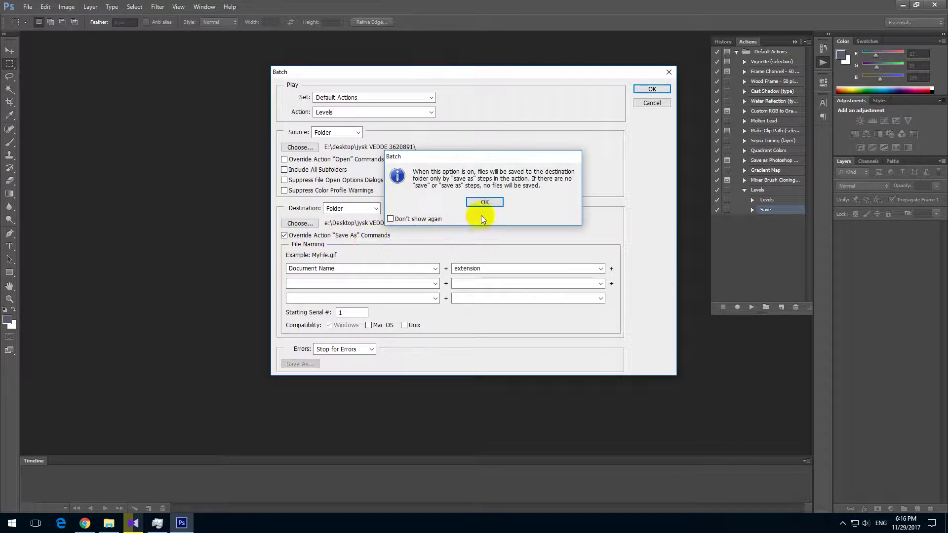
click(481, 203)
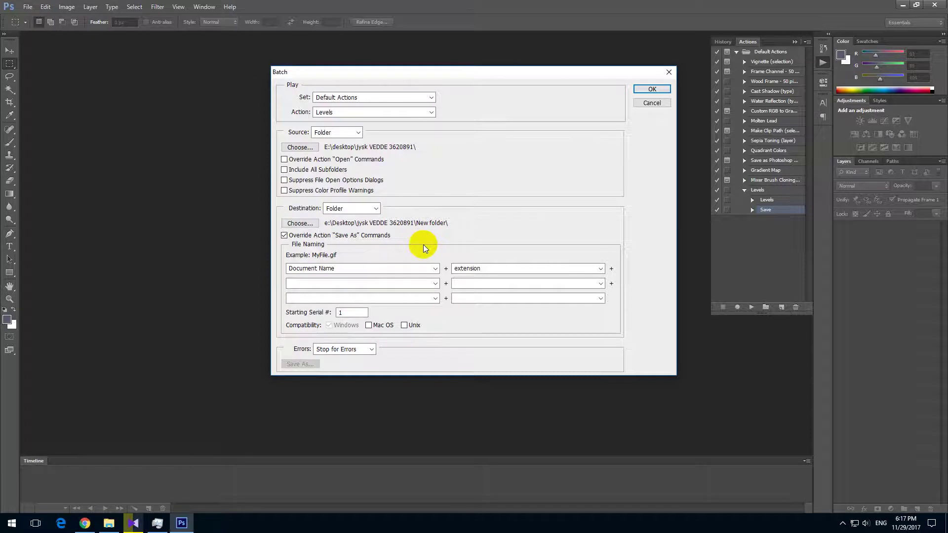
click(649, 91)
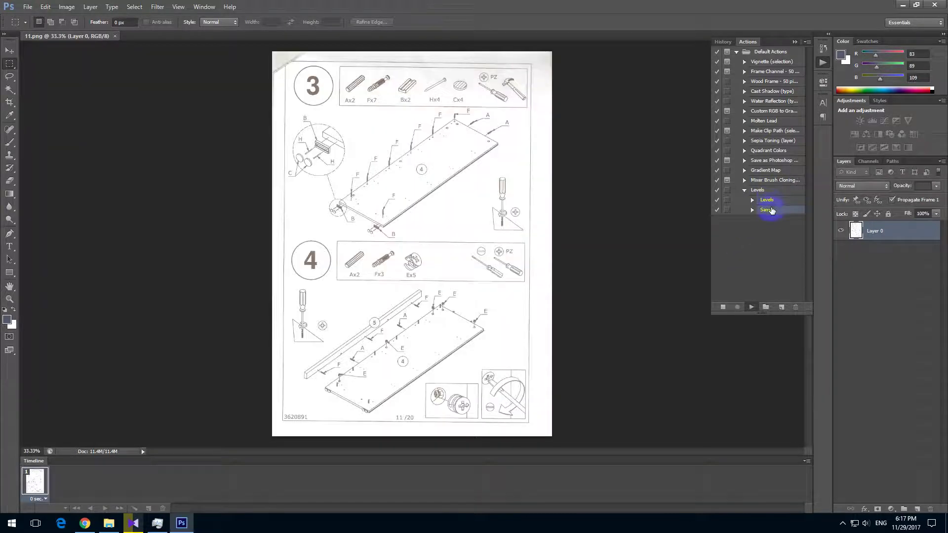
Open New folder in File Explorer to check the processed pages, then move the window aside
click(108, 523)
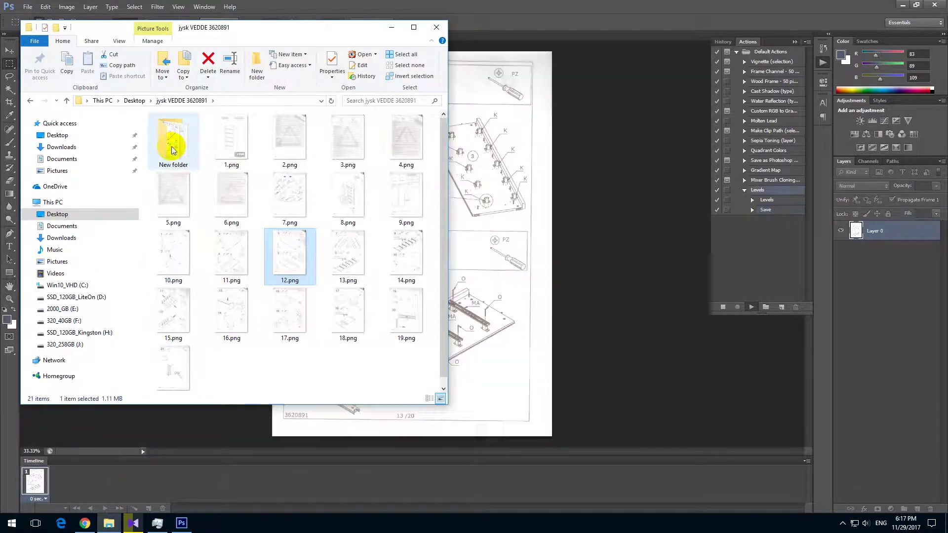
click(183, 168)
double_click(180, 148)
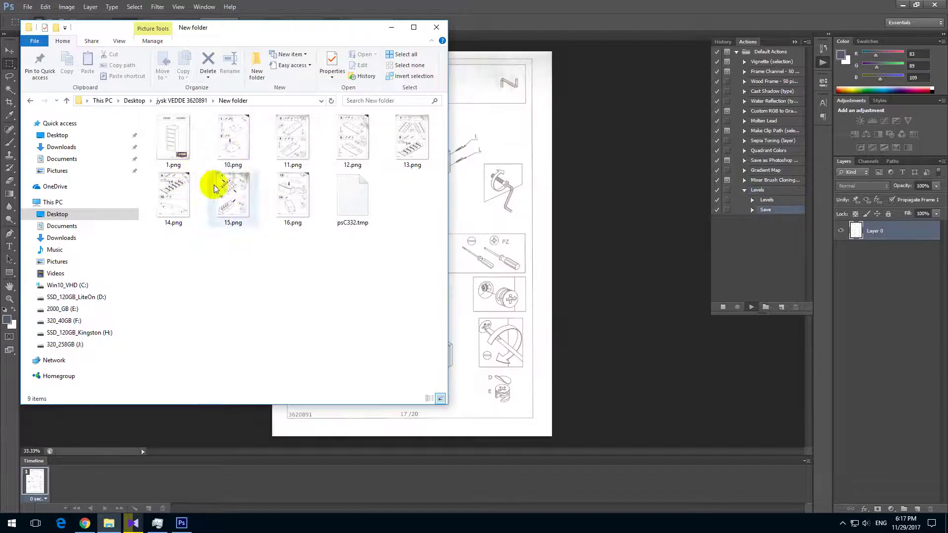
click(66, 100)
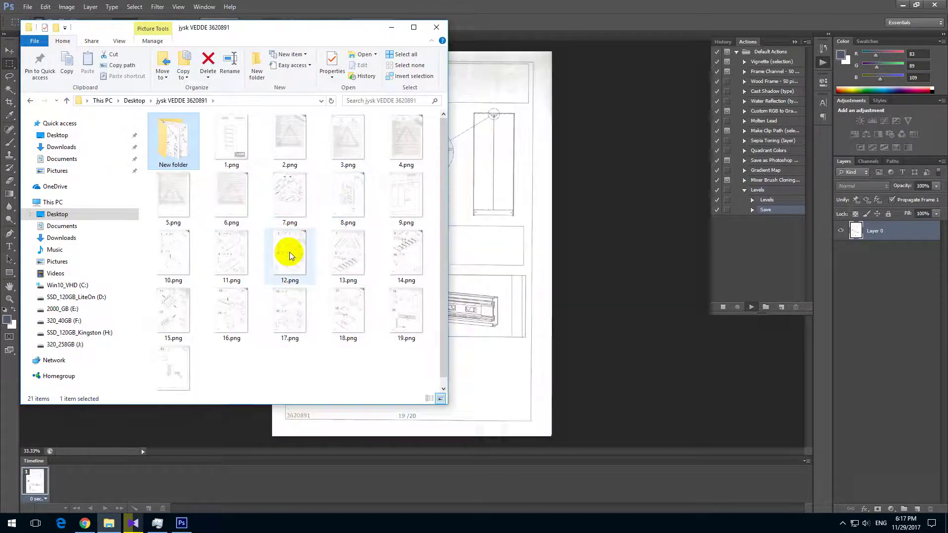
double_click(172, 141)
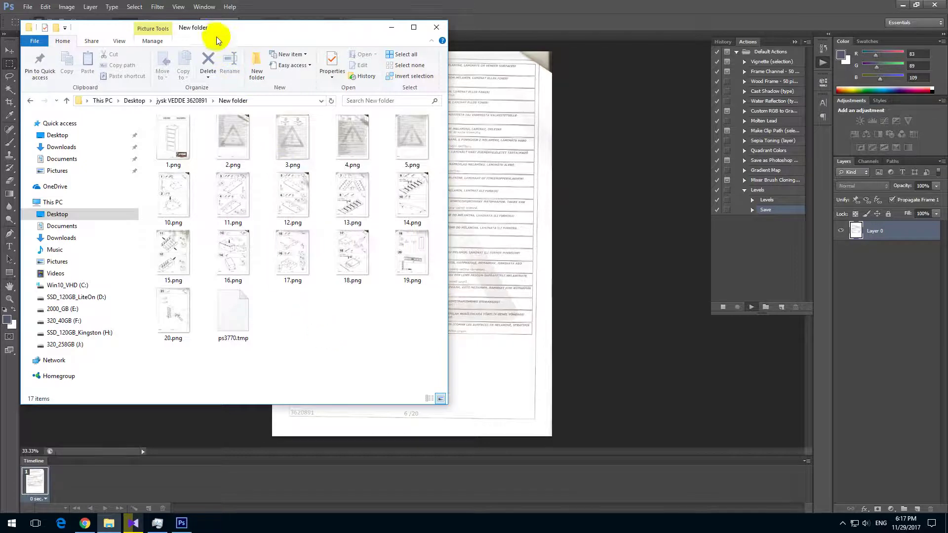
drag(220, 29, 750, 123)
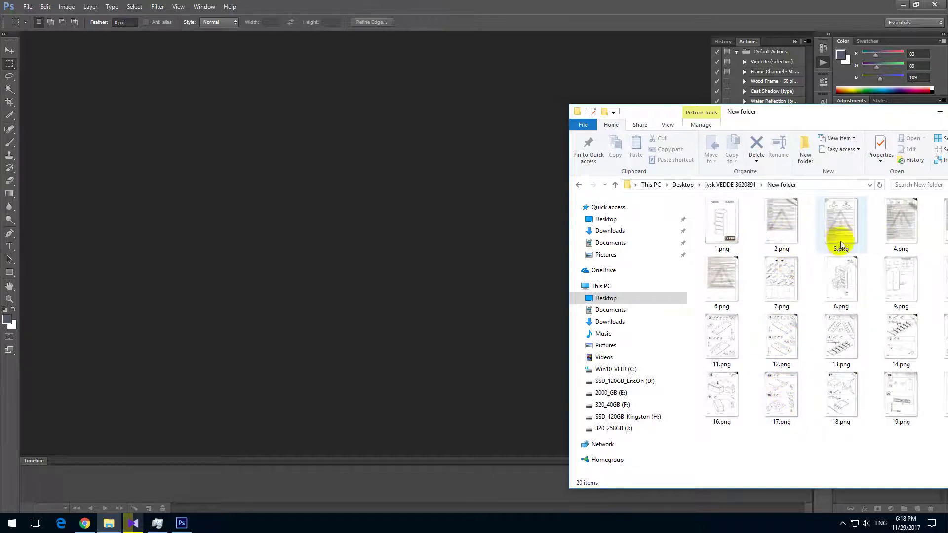
Copy the processed 12.png from New folder and return to jysk VEDDE 3620891
drag(810, 114, 388, 36)
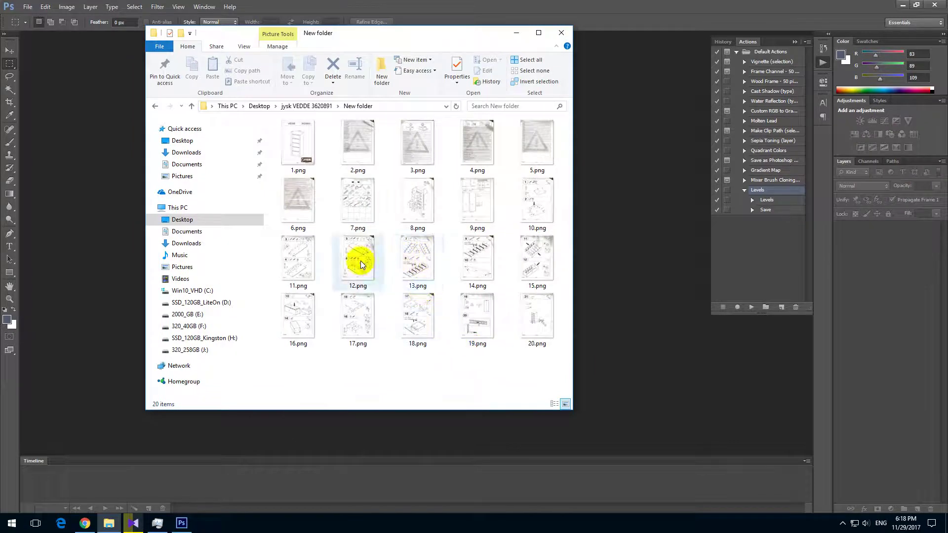
click(360, 263)
right_click(363, 263)
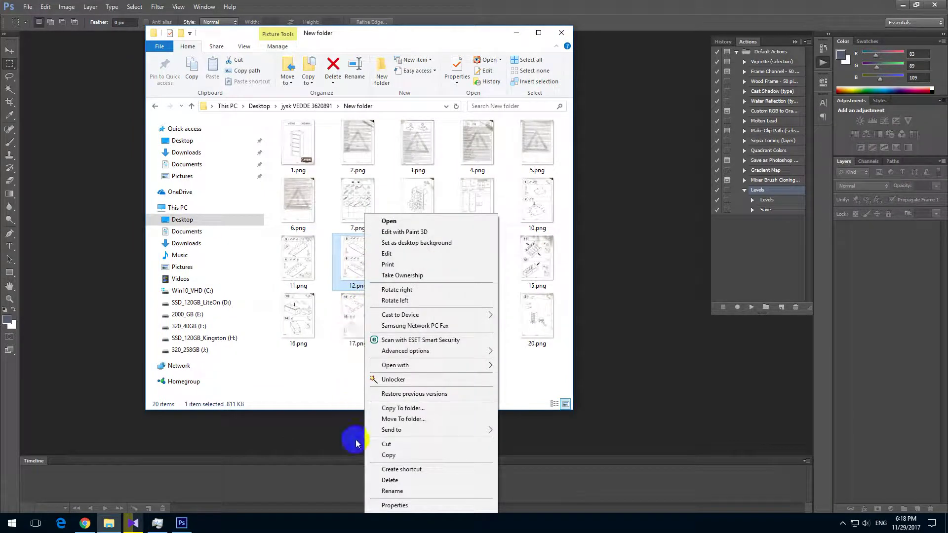
click(396, 457)
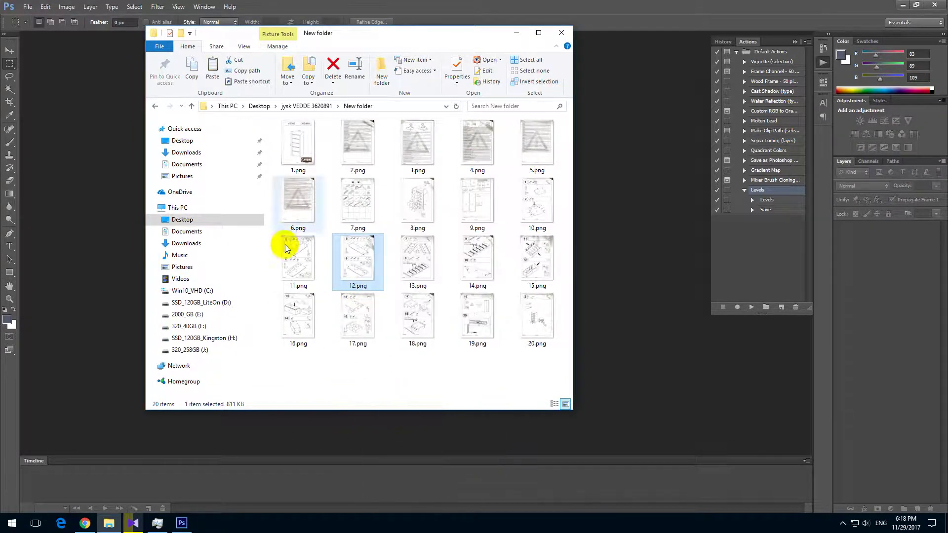
click(192, 106)
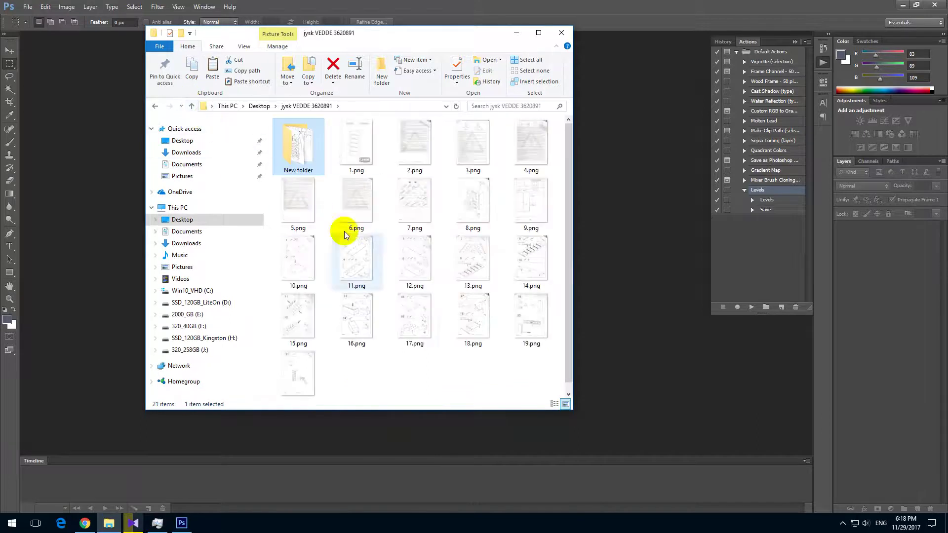
Paste 12.png keeping both versions, so 12 (2).png sits beside the selected original
right_click(410, 372)
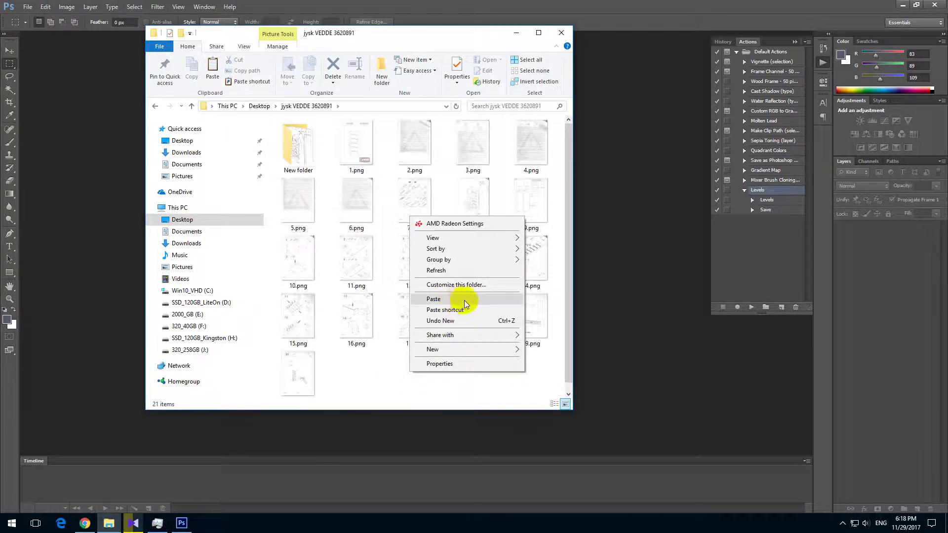
click(434, 299)
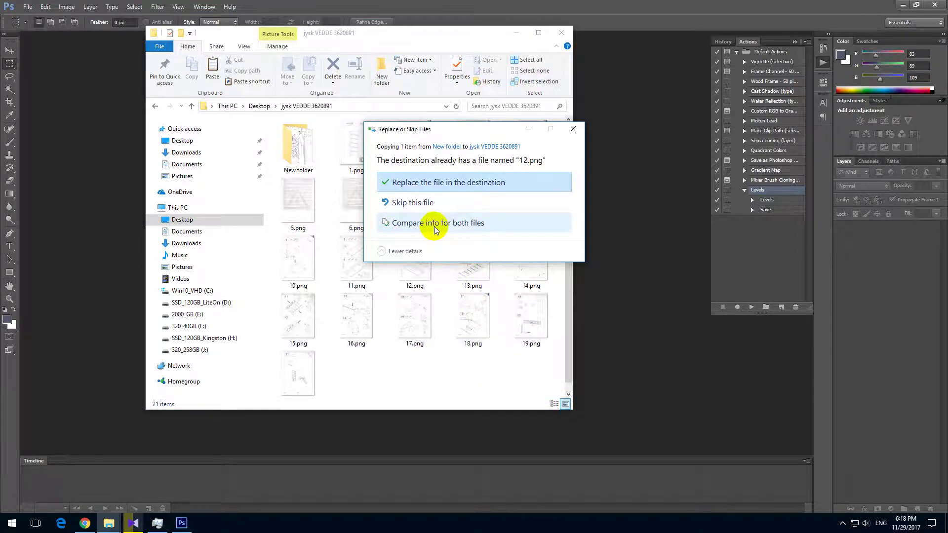
click(436, 224)
click(360, 180)
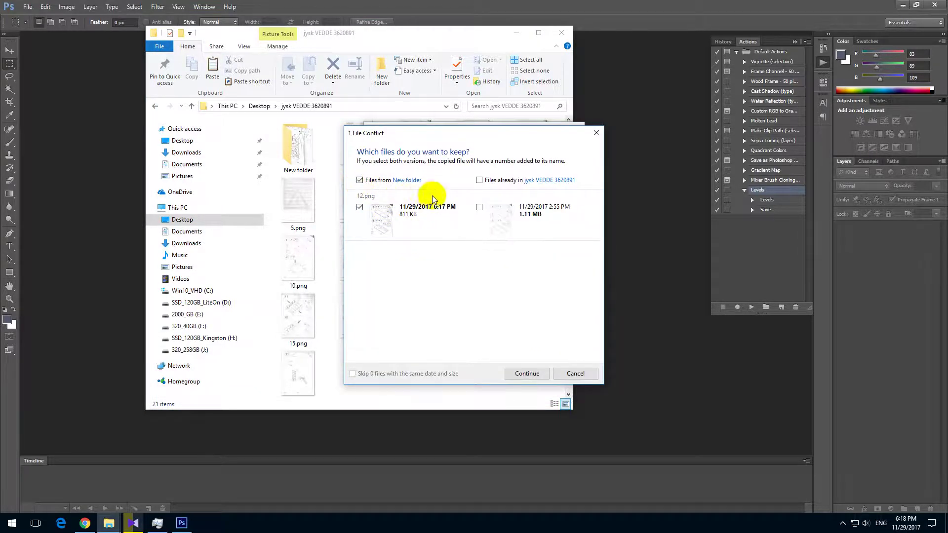
click(479, 180)
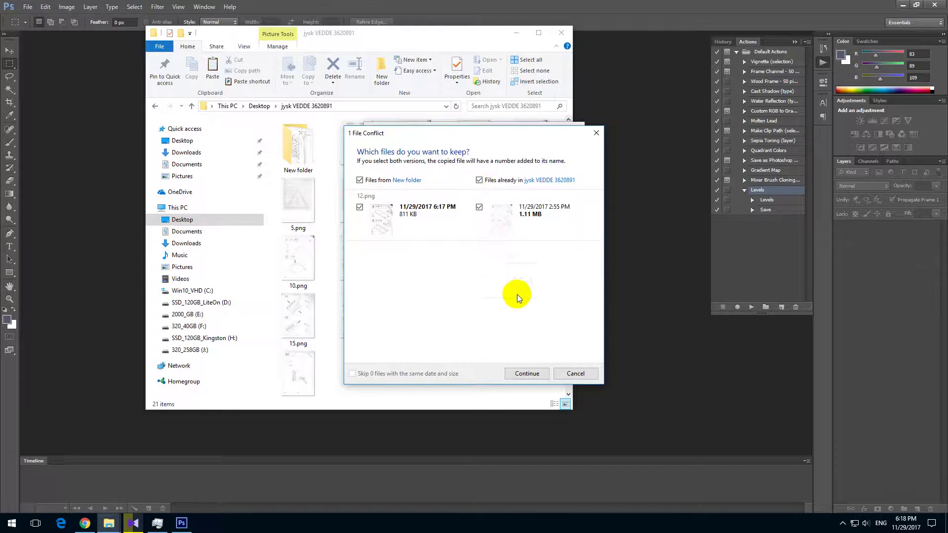
click(536, 377)
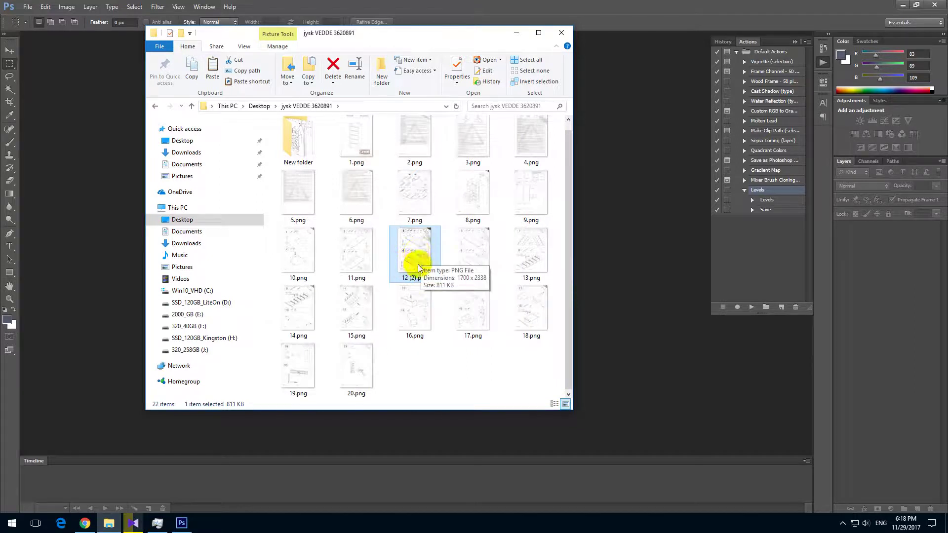
click(475, 253)
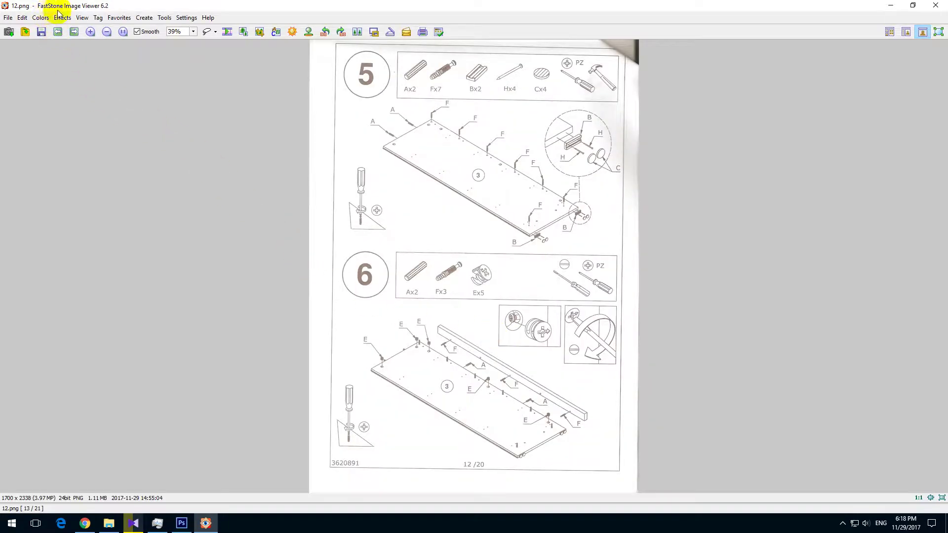
Back in the thumbnails, compare 12 (2).png with the original 12.png side by side
double_click(275, 93)
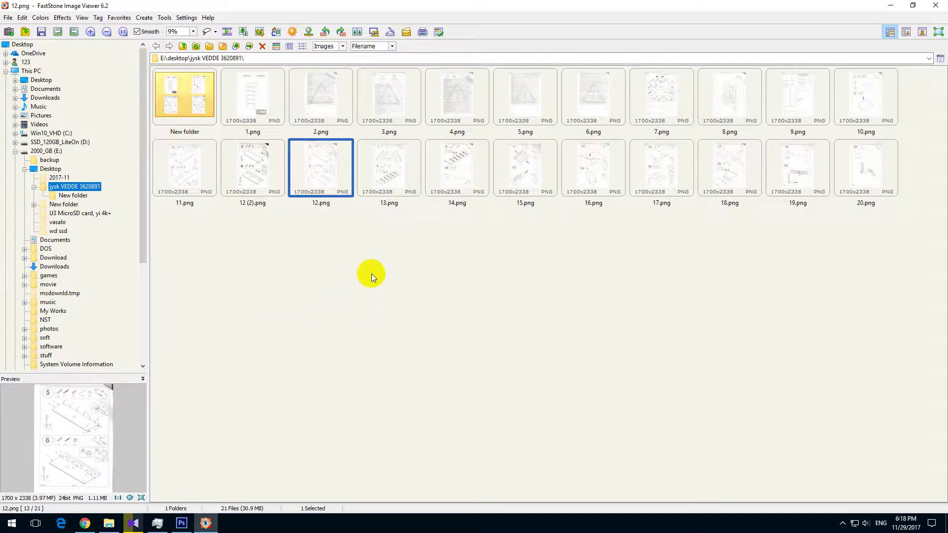
drag(240, 254, 328, 165)
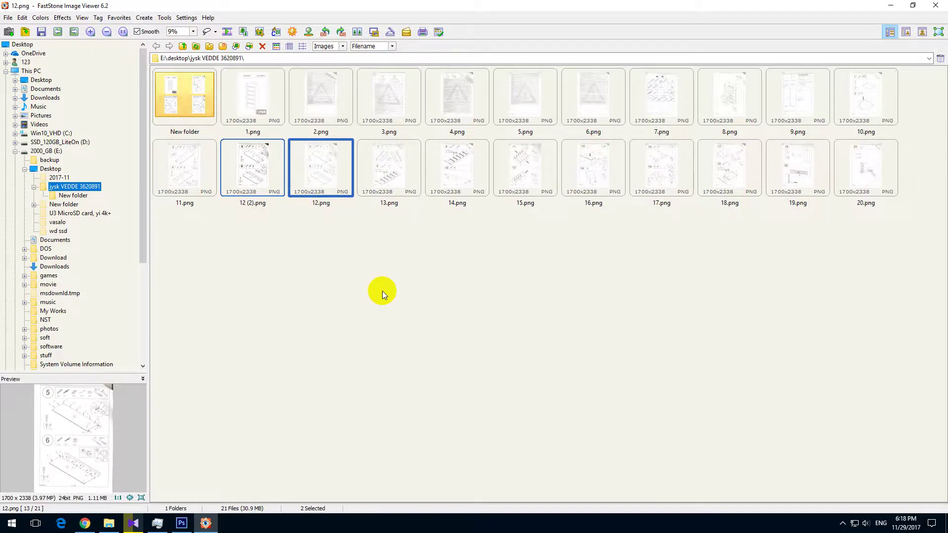
key(p)
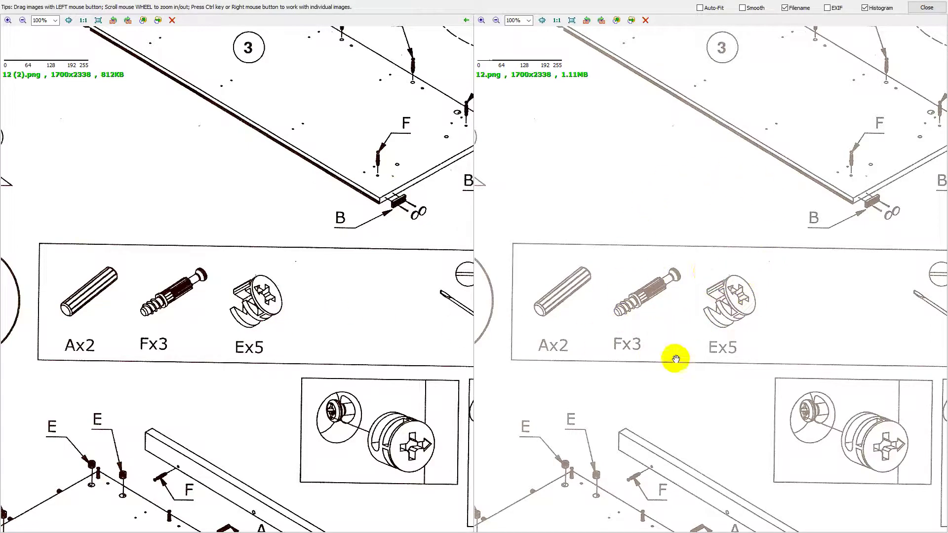
Blink between the darkened and original versions, pan down page 12, then close the comparison
click(466, 19)
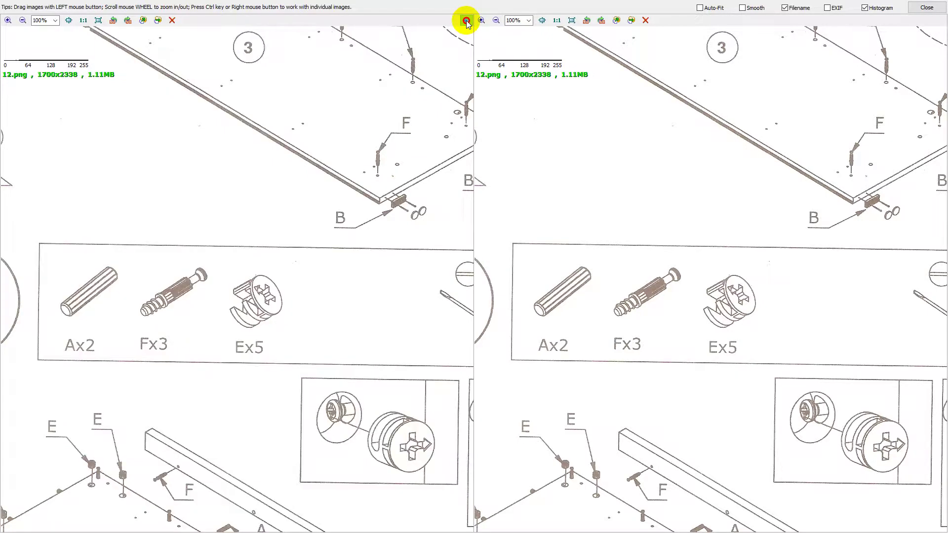
click(466, 19)
drag(616, 291, 550, 164)
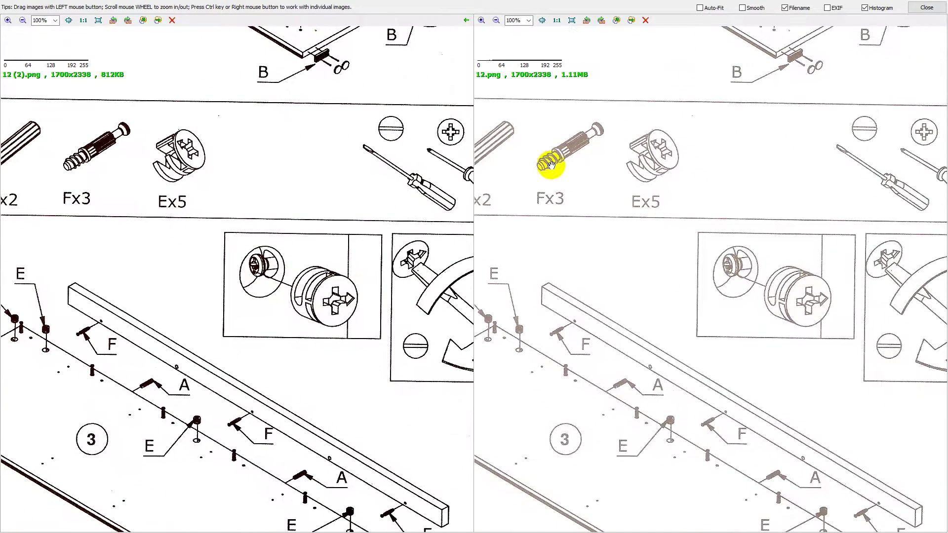
drag(663, 314, 730, 166)
drag(402, 332, 245, 275)
click(916, 9)
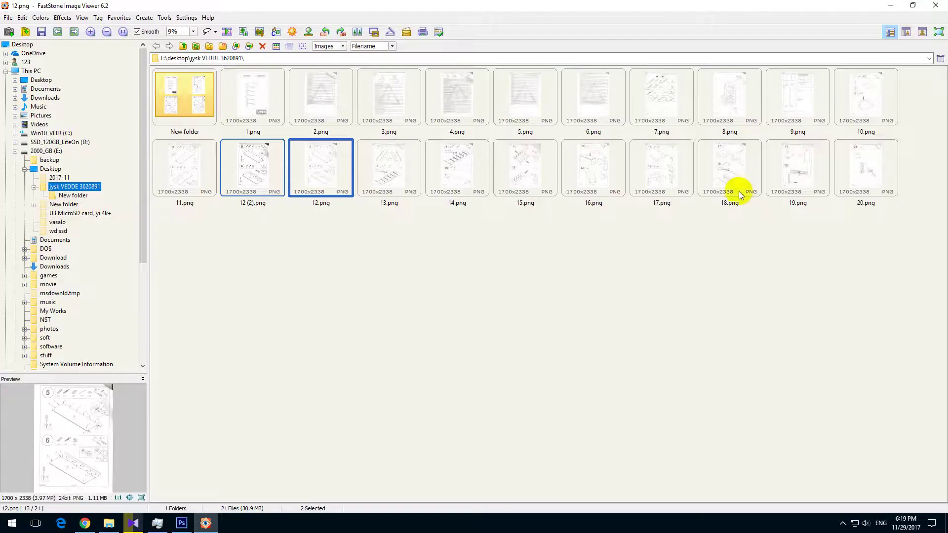
Exit FastStone, delete the 12 (2).png copy, and open New folder with the 20 processed pages
click(936, 8)
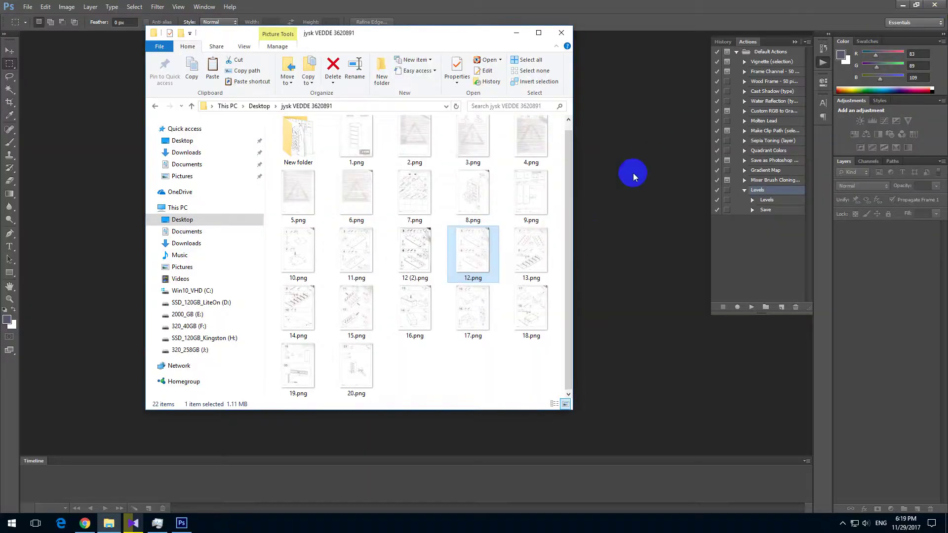
click(416, 260)
key(Delete)
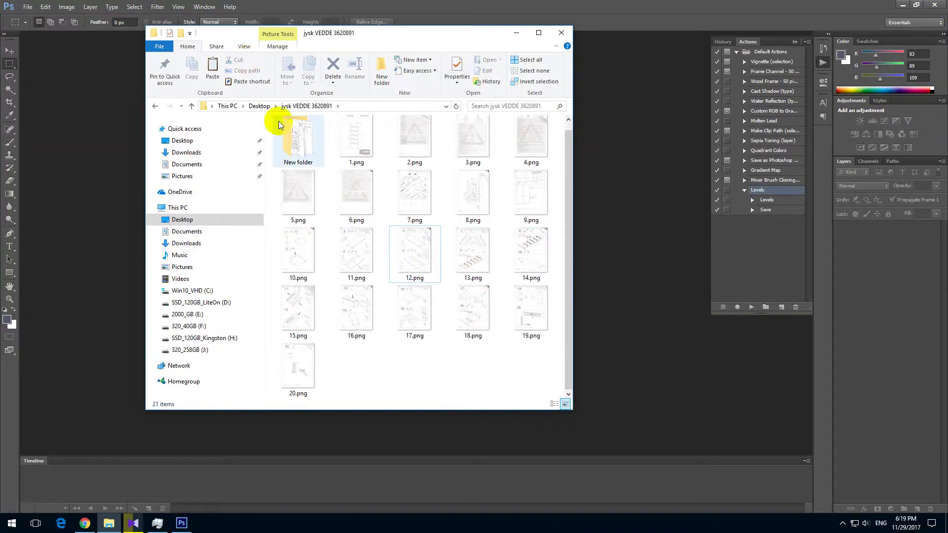
double_click(286, 135)
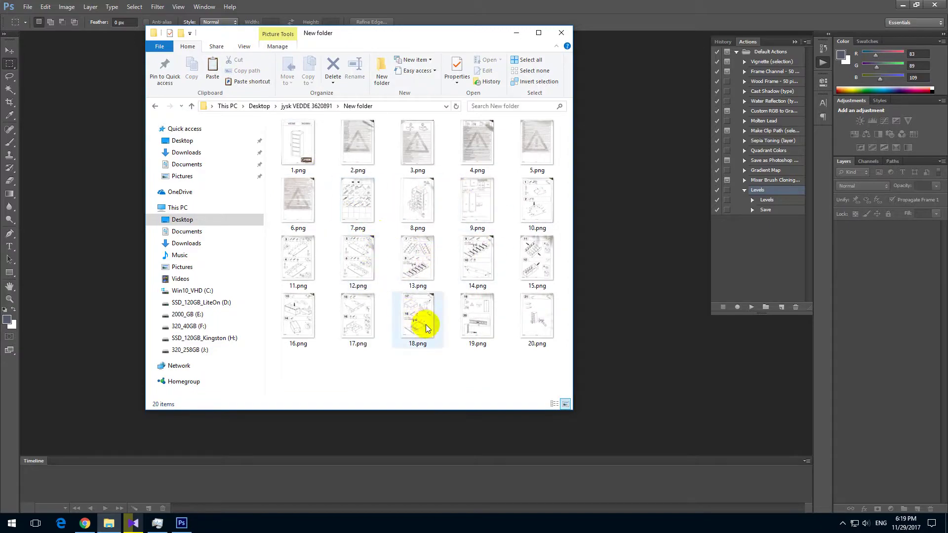